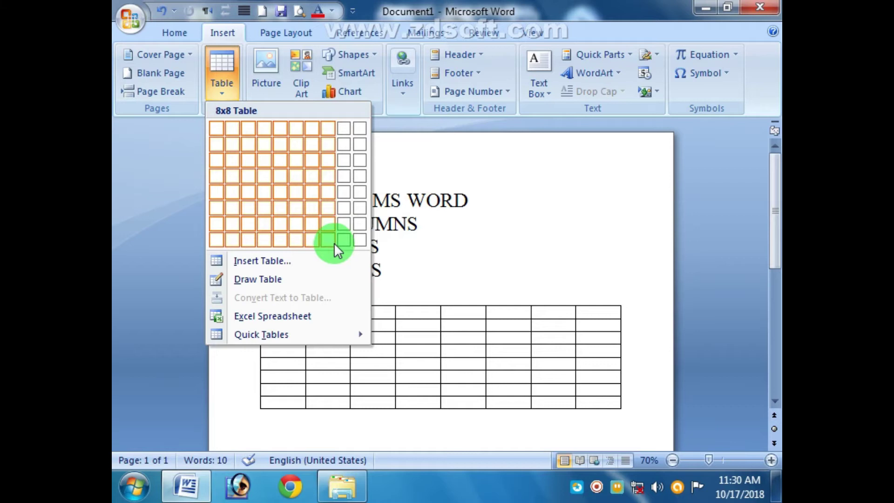
Step: Insert a 4-column by 4-row table below the CELLS list item using Insert Table
click(479, 245)
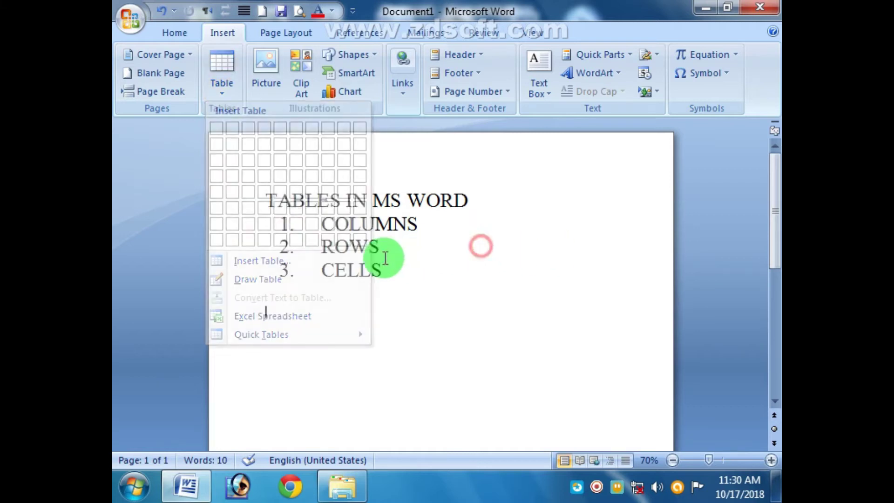
click(234, 83)
click(297, 263)
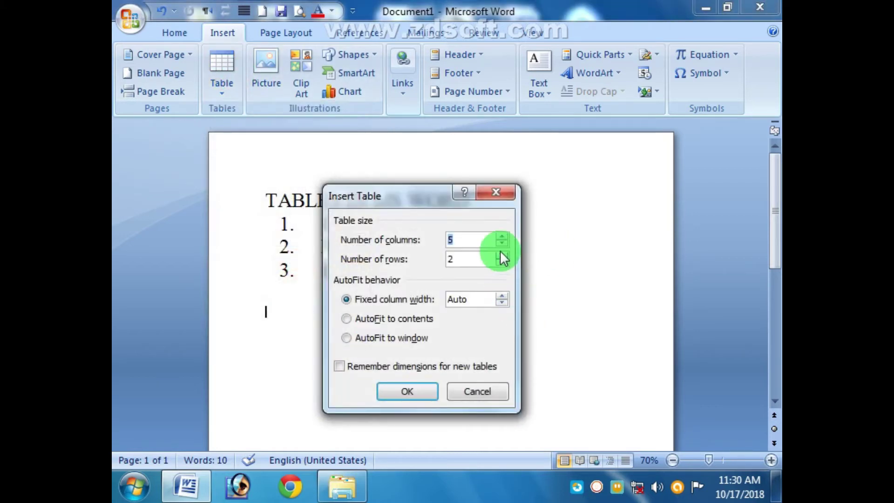
click(501, 255)
click(502, 256)
click(421, 396)
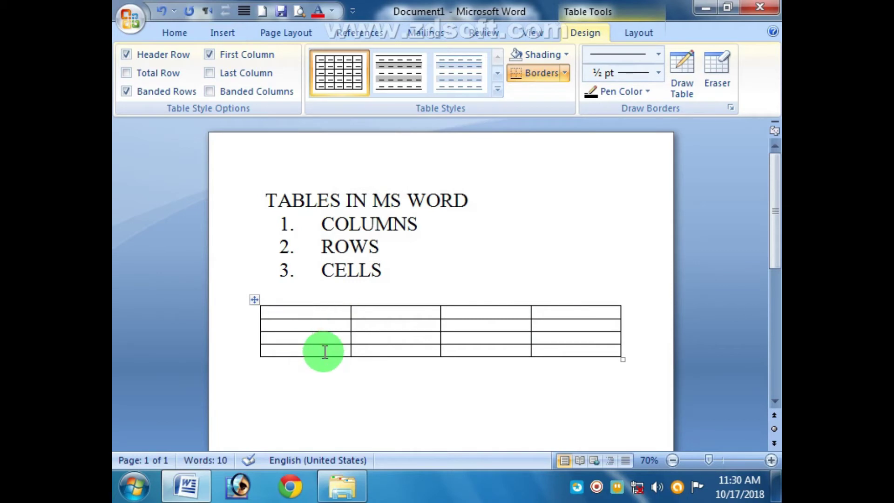
Step: Browse the Table Tools Layout and Design options for the new table
click(412, 268)
click(303, 312)
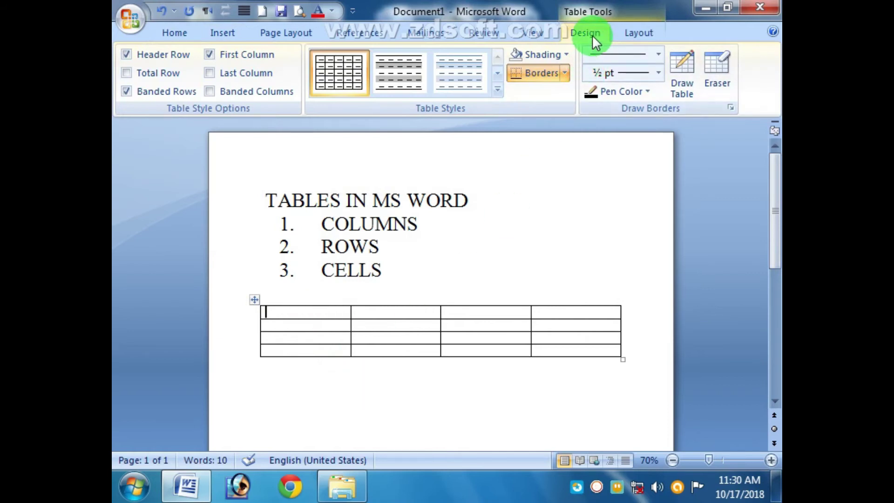
click(646, 35)
click(604, 36)
click(652, 32)
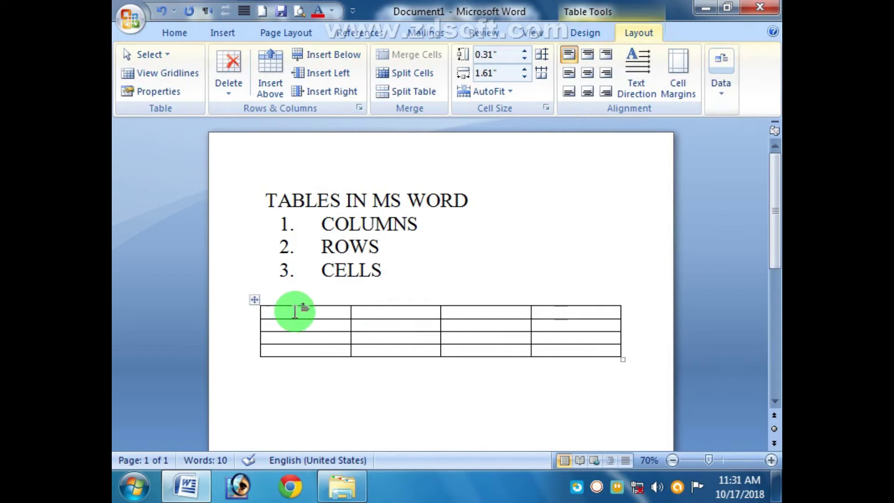
click(411, 274)
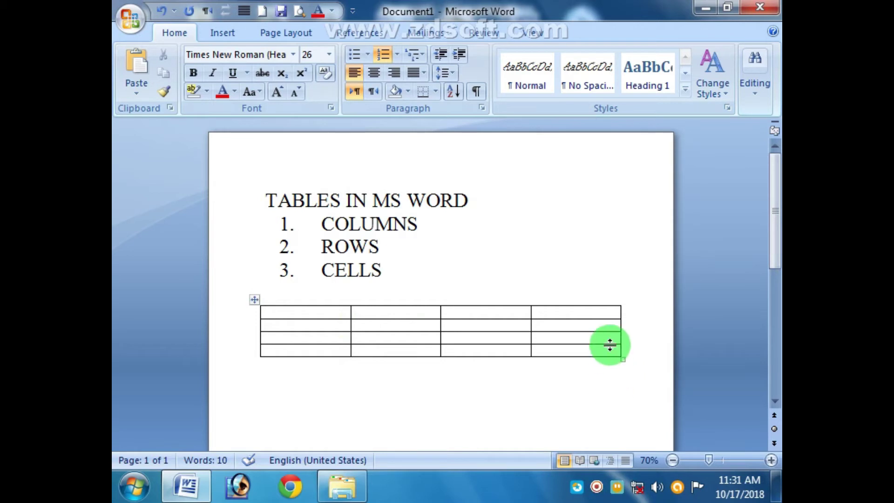
Step: Drag the table's corner handle to make it narrower, with cells about 0.27 by 1.48 inches
mouse_move(622, 358)
mouse_down()
mouse_move(381, 357)
mouse_move(574, 453)
mouse_move(631, 346)
mouse_up()
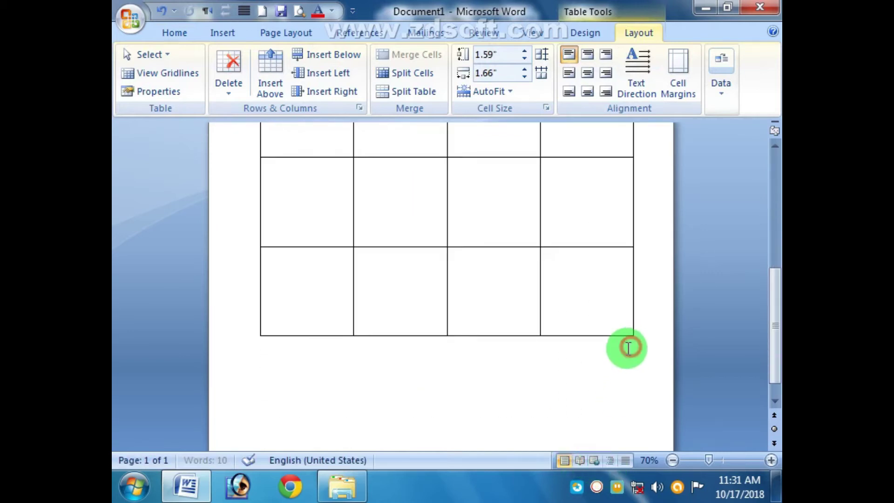
drag(770, 347, 768, 323)
drag(635, 401, 485, 174)
scroll(523, 343, up, 10)
drag(487, 431, 592, 367)
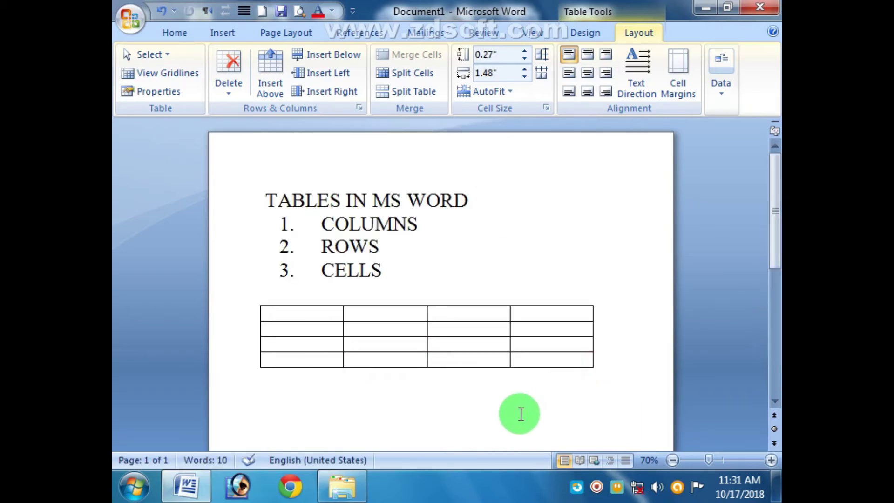
Step: Drag the table by its move handle up so it sits directly beneath the CELLS item
mouse_move(275, 313)
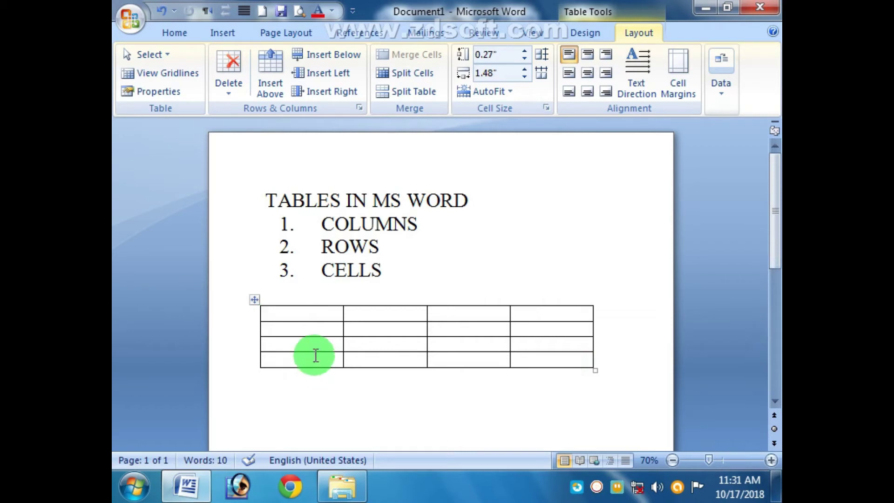
drag(299, 313, 543, 358)
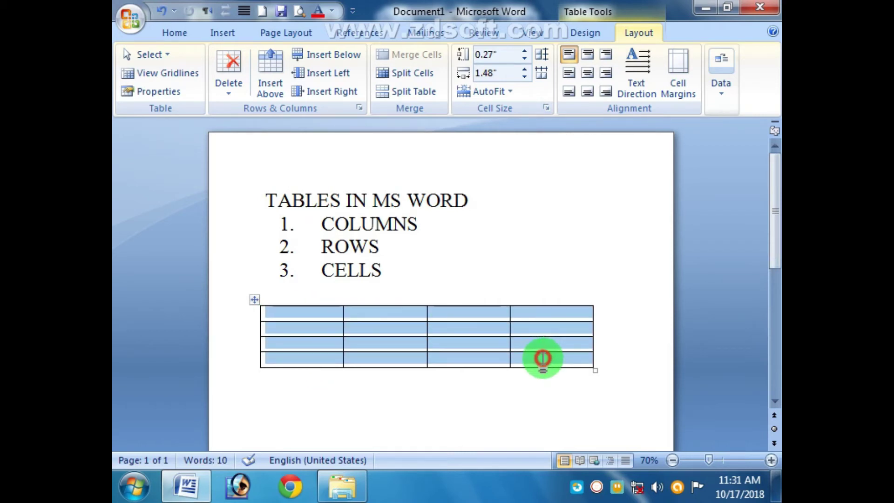
click(475, 397)
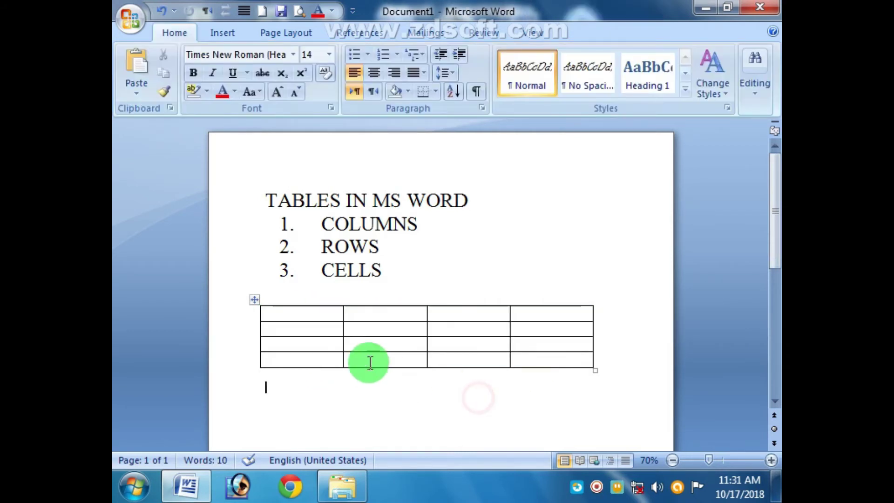
click(255, 300)
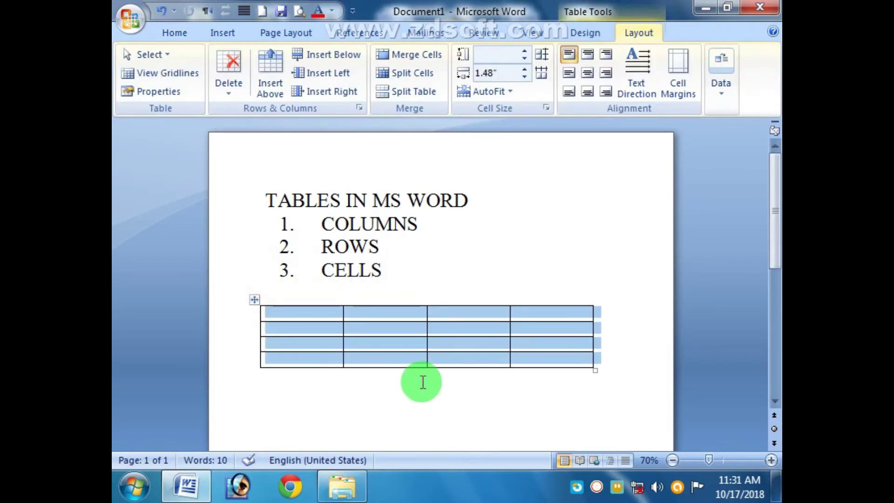
click(422, 382)
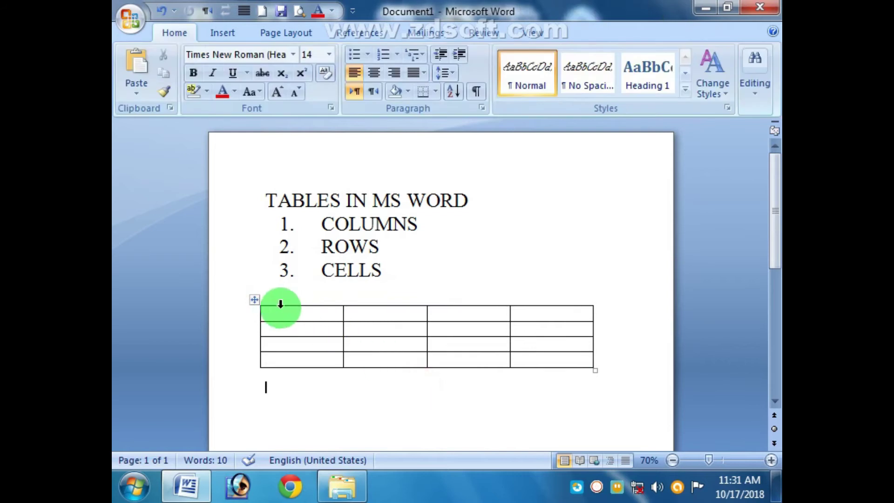
mouse_move(255, 300)
mouse_down()
mouse_move(327, 300)
mouse_move(253, 373)
mouse_move(264, 313)
mouse_move(255, 283)
mouse_up()
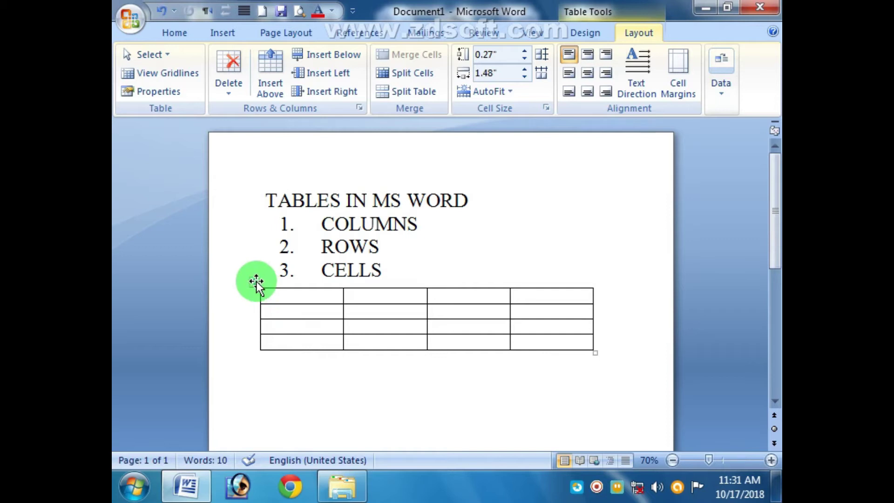
Step: Widen the table to about 1.62-inch columns and place the caret in the first header cell
shift+click(597, 354)
drag(597, 354, 624, 355)
click(582, 385)
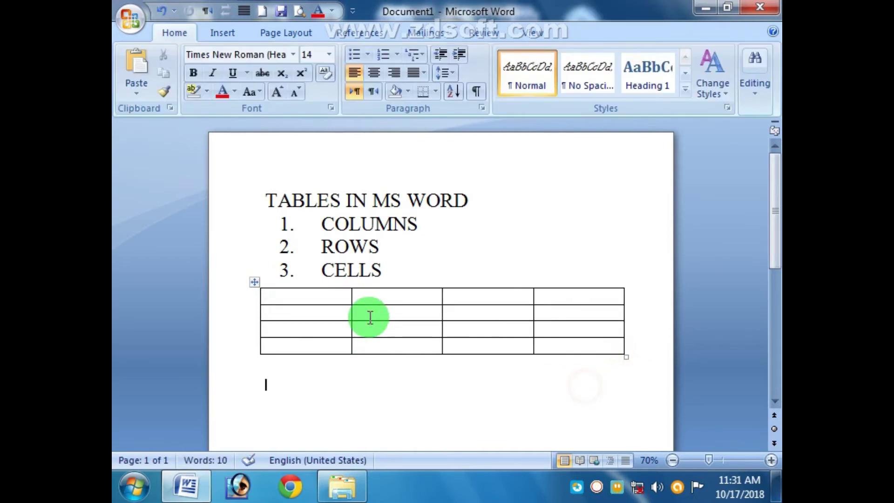
click(307, 300)
click(304, 315)
click(399, 300)
click(395, 313)
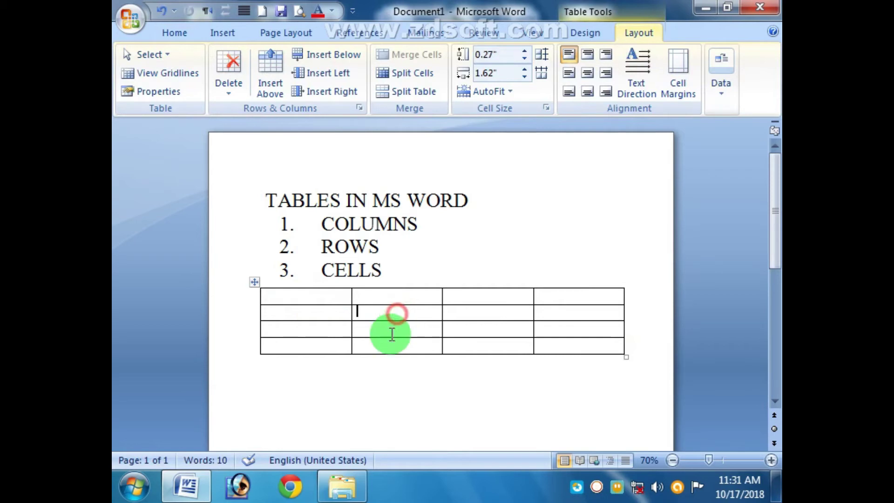
click(390, 333)
click(309, 296)
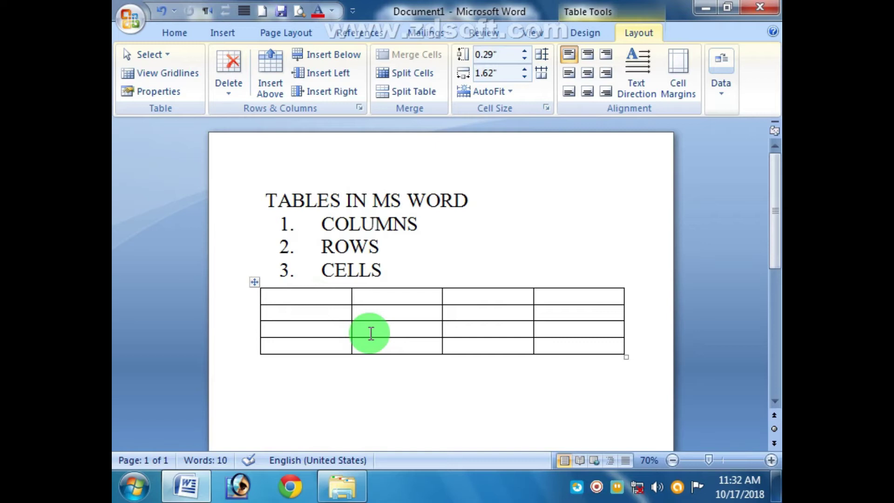
Step: Type the header row: Sno, Name, F Name and Age
text(Sno)
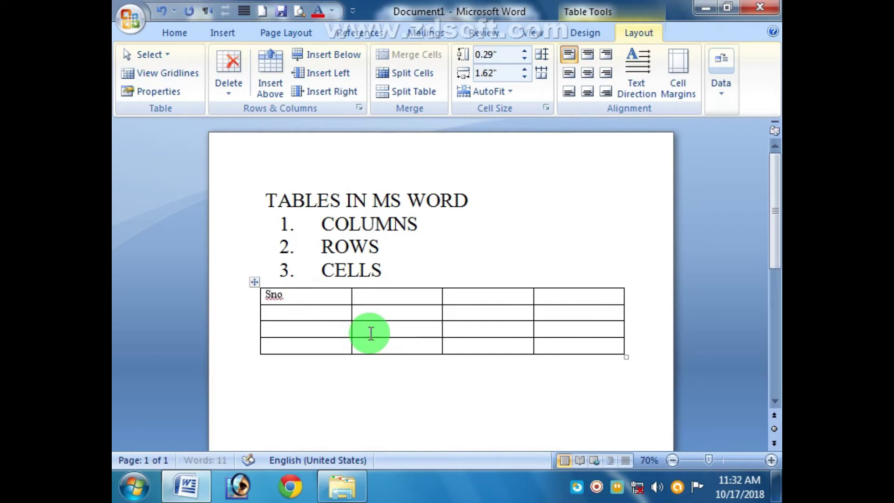
key(Tab)
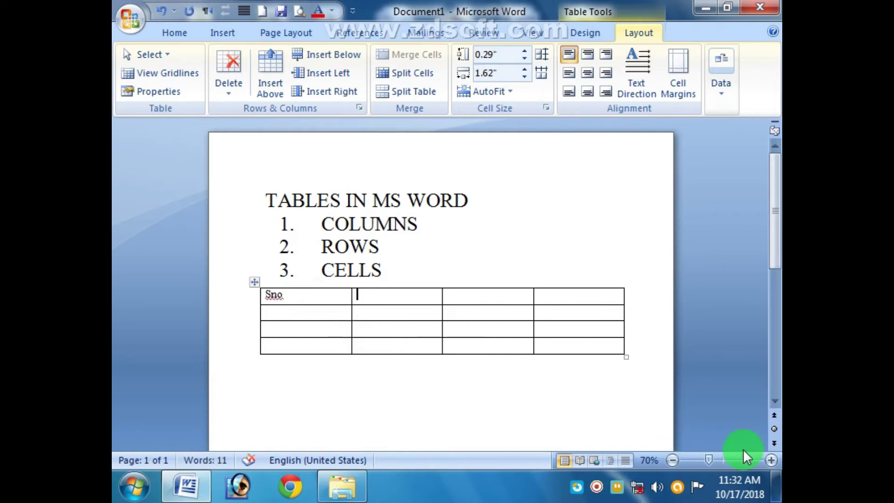
click(770, 456)
text(Name)
key(Tab)
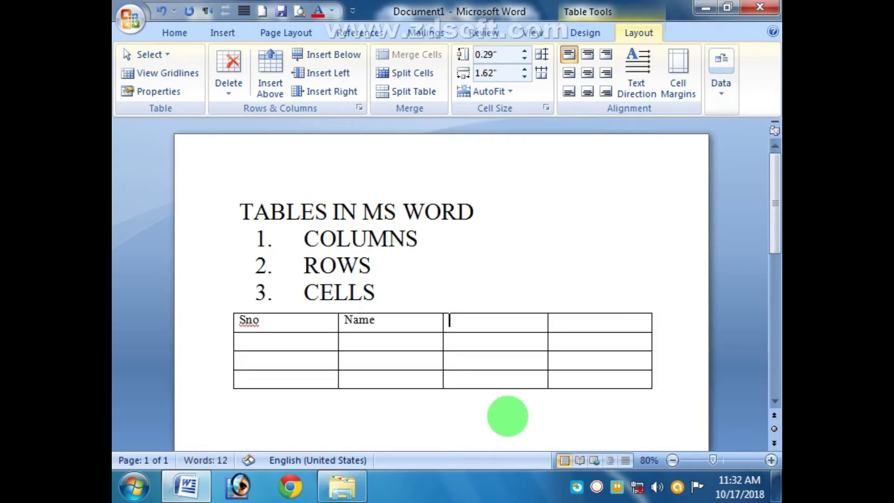
text(F Name)
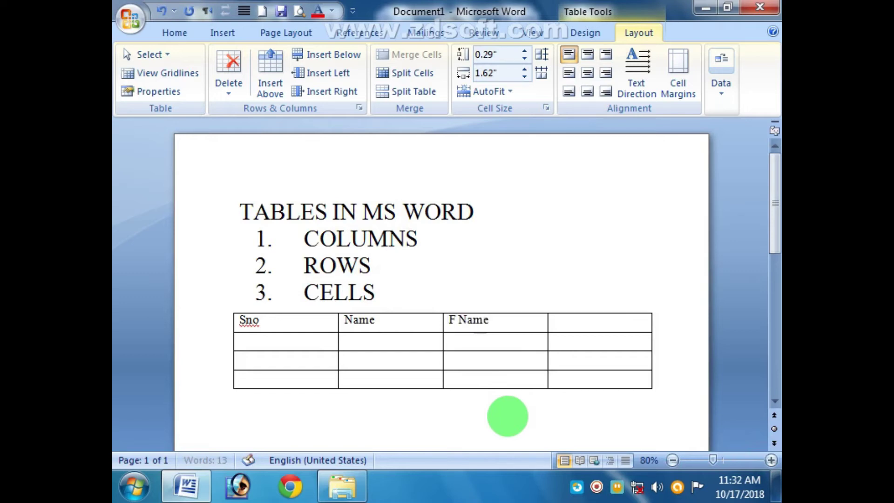
key(Tab)
text(Age)
Step: Enter record 1 with the student's name, father's name and age 21
key(Tab)
key(Tab)
key(Tab)
key(BackSpace)
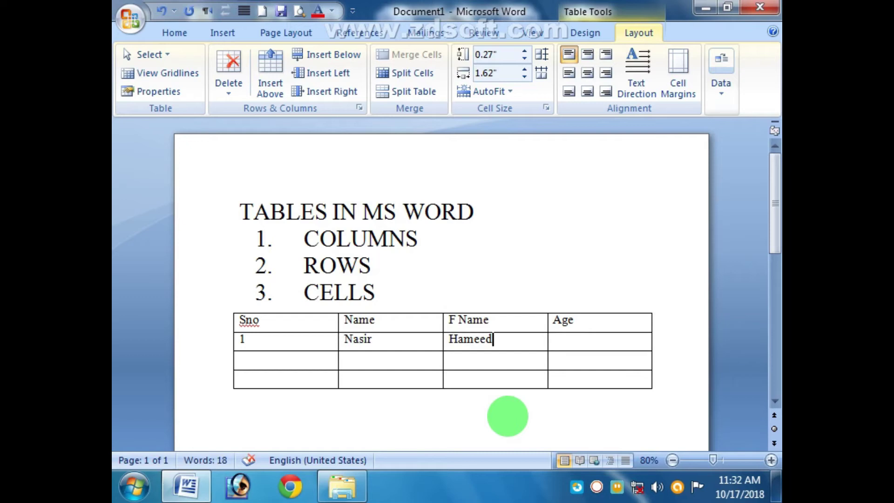
key(Tab)
Step: Enter record 2 with the student's name, father's name and age 19
text(2)
key(Tab)
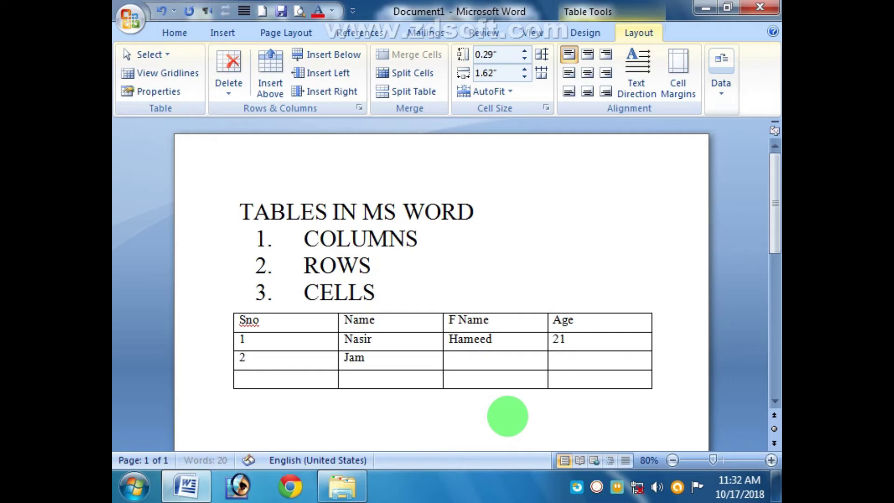
key(Tab)
key(Tab)
text(19)
key(Tab)
Step: Enter record 3 with the student's name, father's name and age 15, then add blank rows
text(3)
key(Tab)
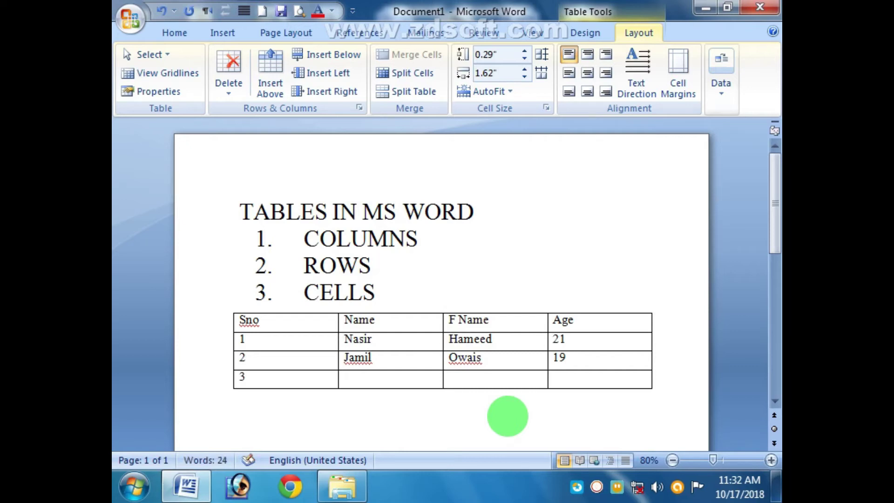
key(Tab)
key(Tab)
text(15)
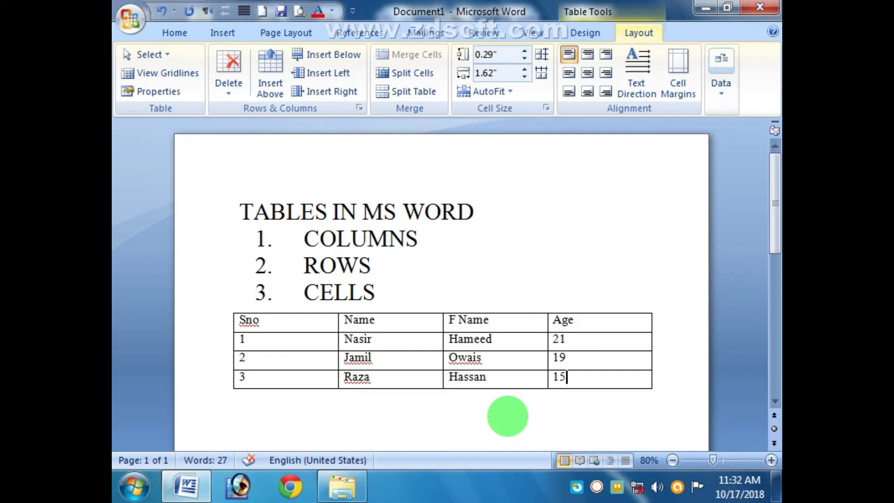
key(Tab)
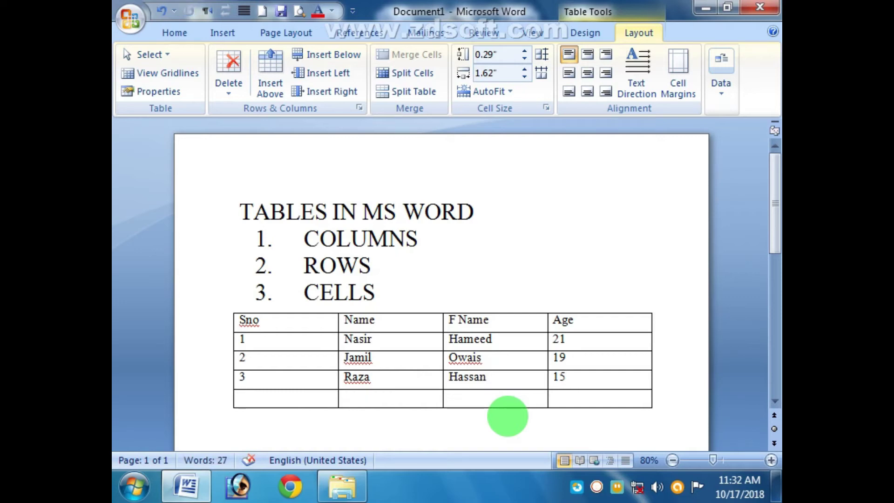
key(Tab)
key(Tab)
key(Tab)
key(Tab)
key(Tab)
key(Tab)
key(Tab)
key(Tab)
key(Tab)
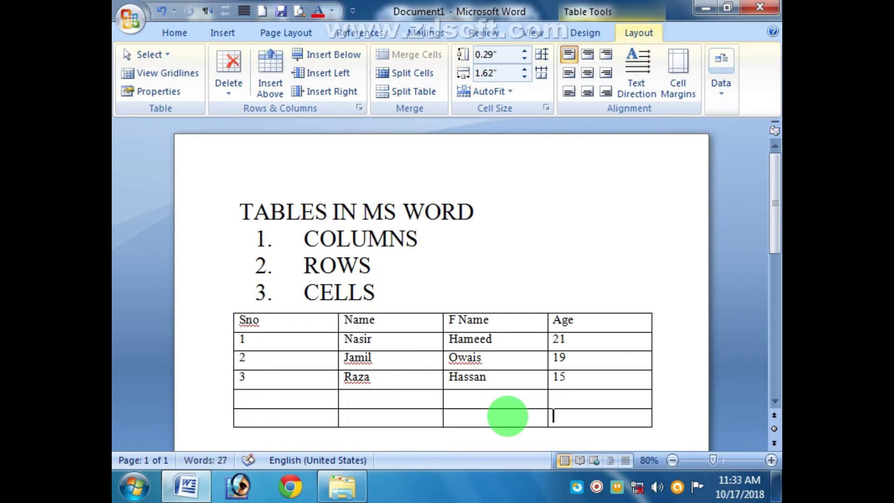
Step: Add more rows and number the new Sno cells 4, 5, 6 and 7
key(Tab)
key(Tab)
key(Tab)
key(Tab)
key(Tab)
key(Tab)
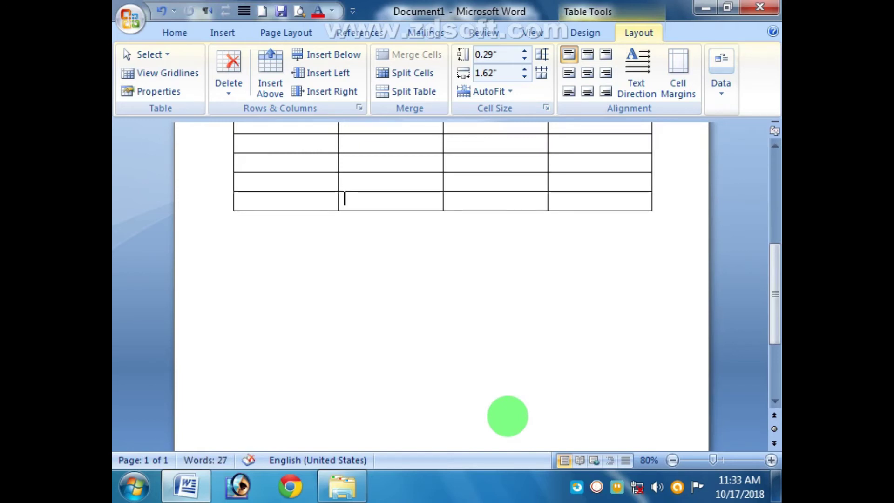
drag(774, 300, 773, 253)
click(309, 243)
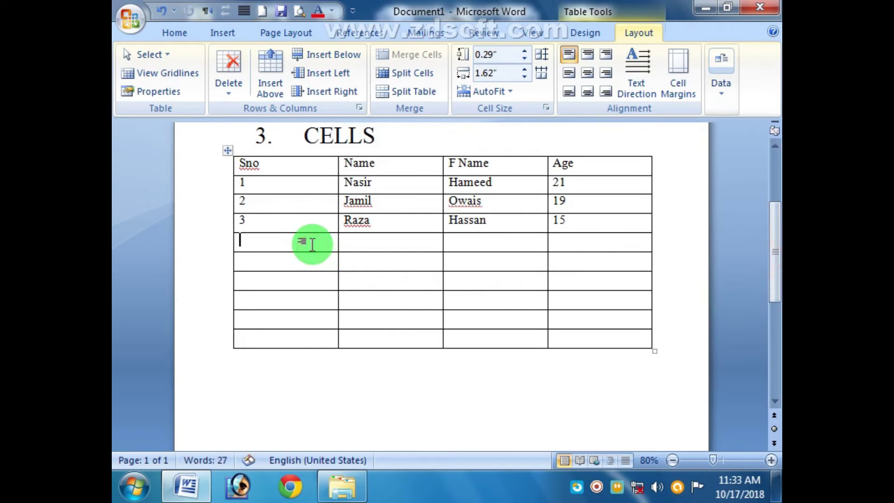
text(4)
key(Down)
text(5)
key(Down)
text(6)
key(Down)
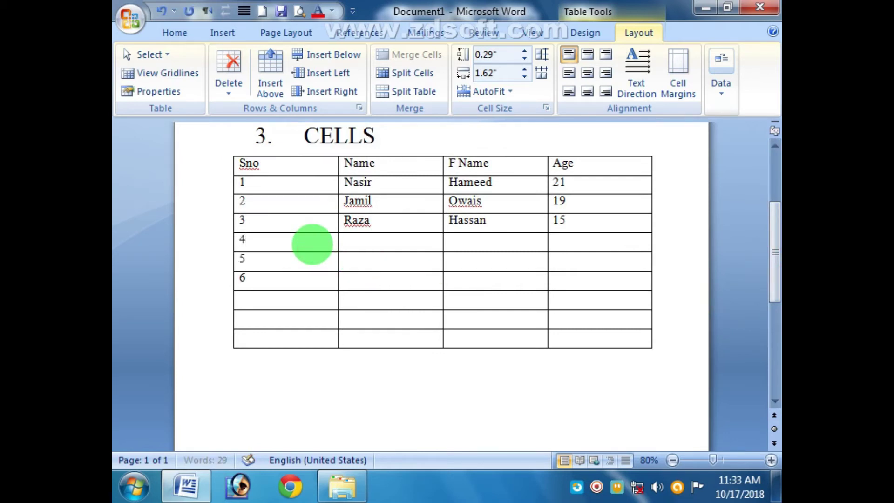
text(8)
key(BackSpace)
text(7)
Step: Select the Sno cells of the two empty rows below 7
click(277, 315)
click(266, 337)
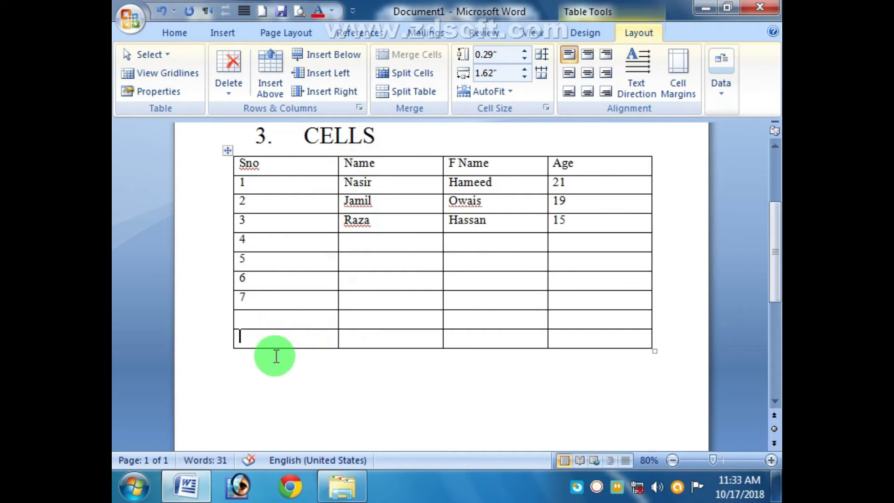
drag(275, 321, 287, 351)
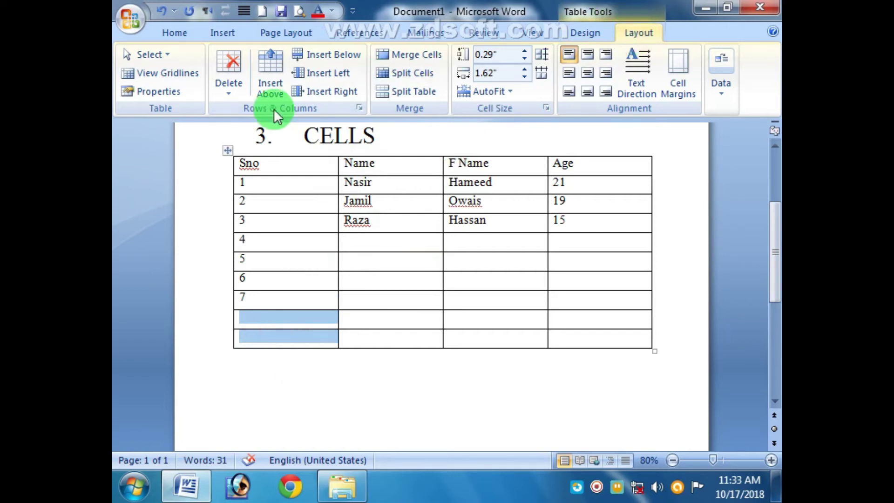
Step: Delete the two selected empty rows with Delete Rows
click(233, 91)
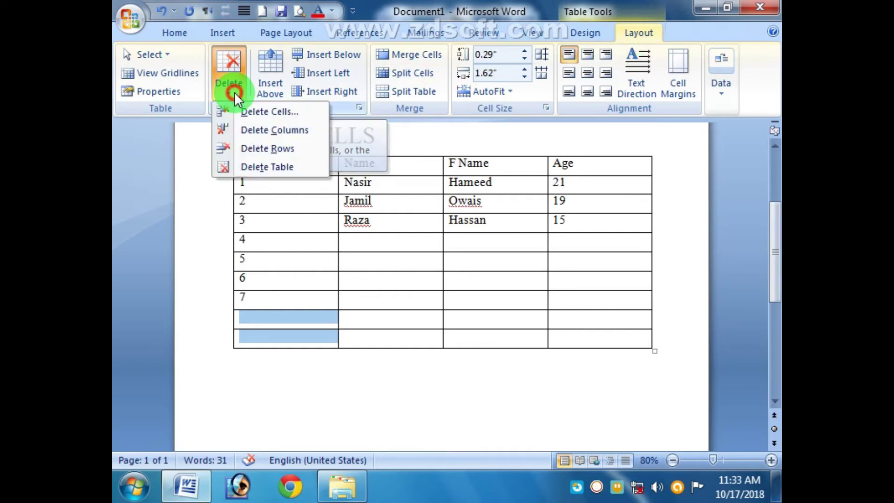
click(272, 150)
click(461, 389)
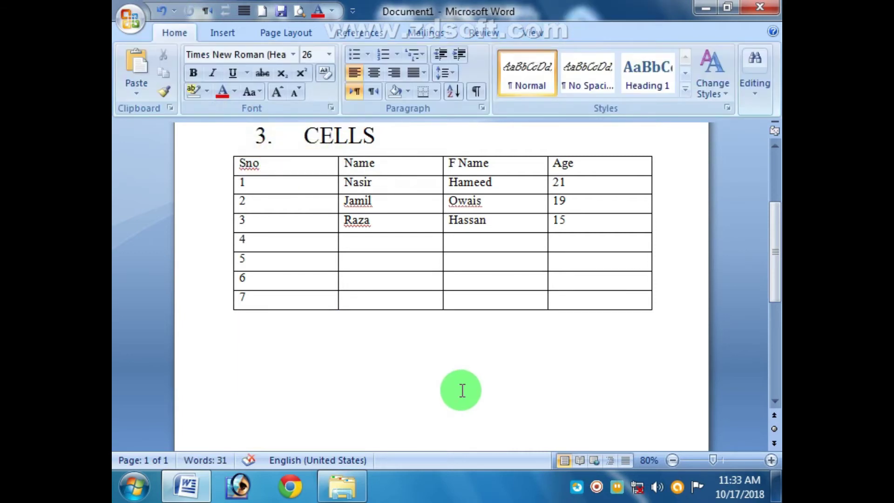
Step: Add new empty rows below row 7 by tabbing from the last cell
click(286, 297)
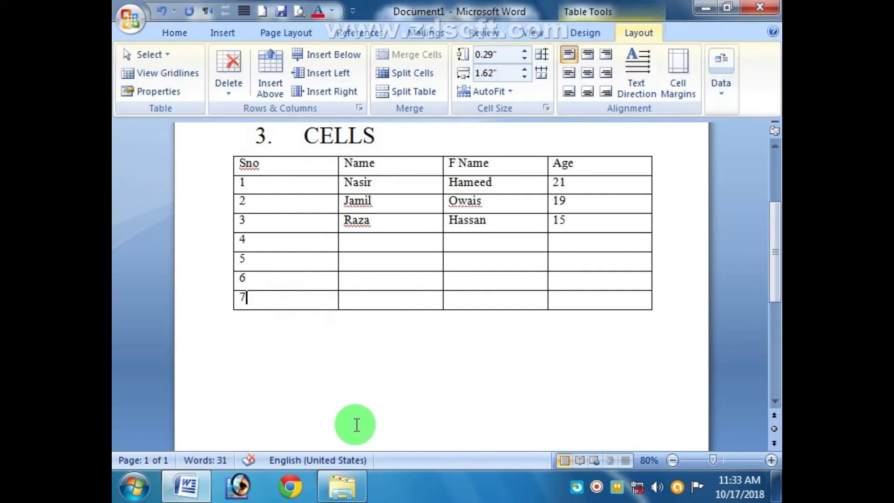
key(Tab)
key(Tab)
key(Tab)
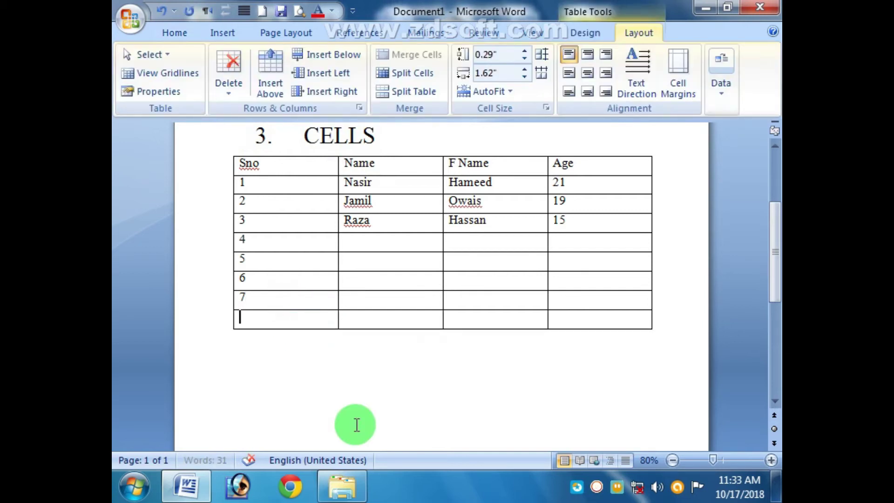
key(Tab)
key(Tab)
key(Tab)
key(Tab)
key(Tab)
key(Tab)
key(Tab)
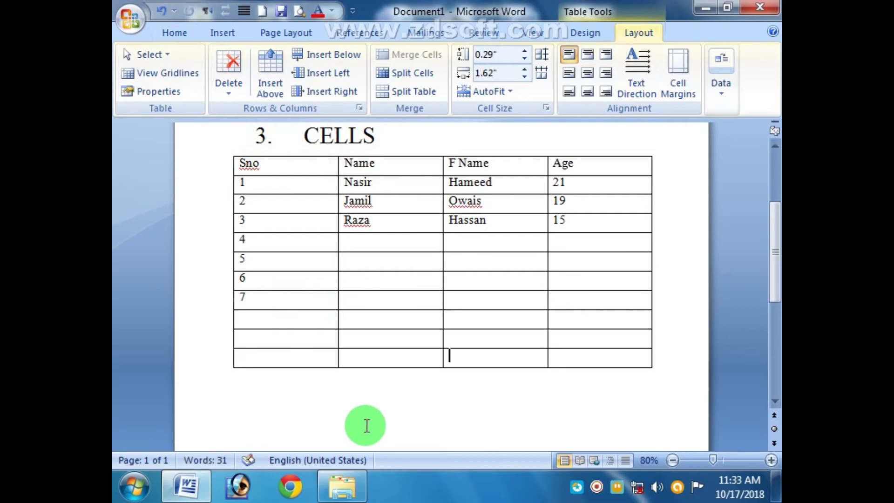
Step: Select rows 6 through 10 and delete them
click(280, 259)
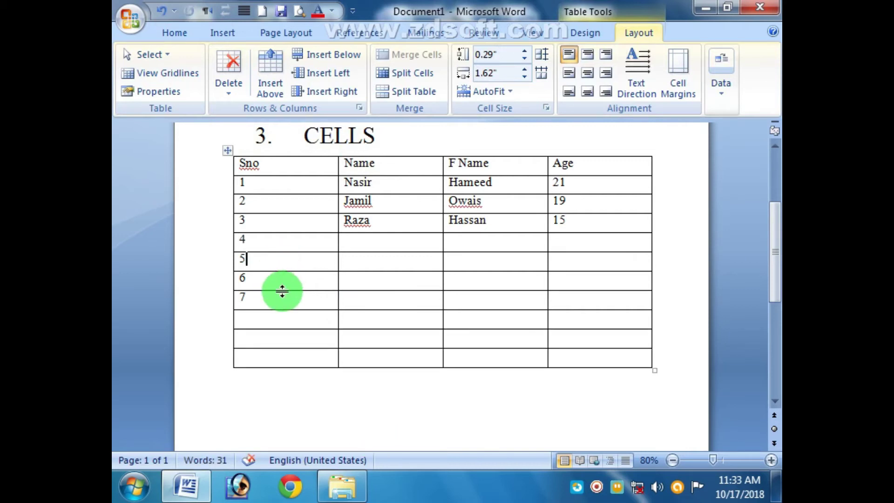
drag(284, 286, 275, 363)
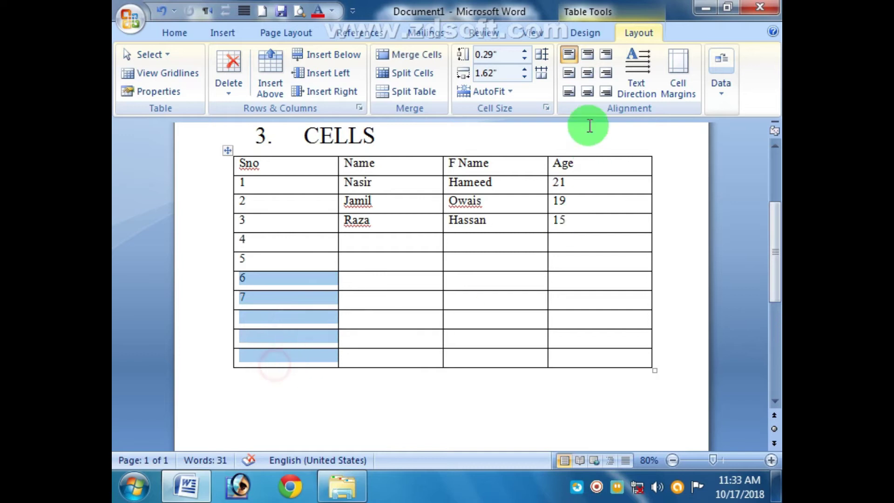
click(230, 97)
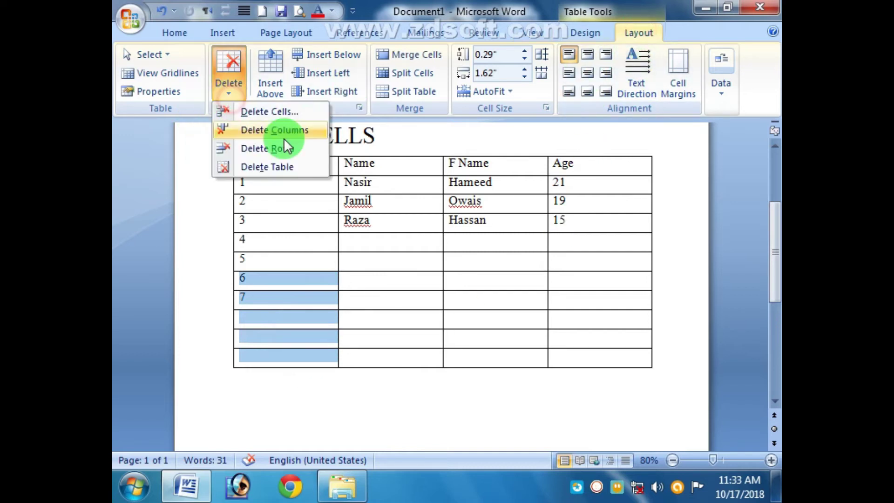
click(286, 150)
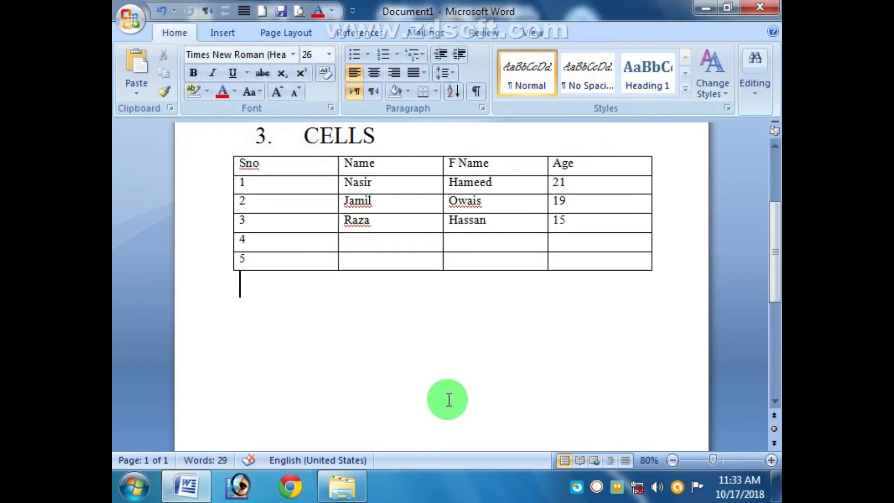
Step: Drag the header row's bottom border to try making the header row taller
click(291, 262)
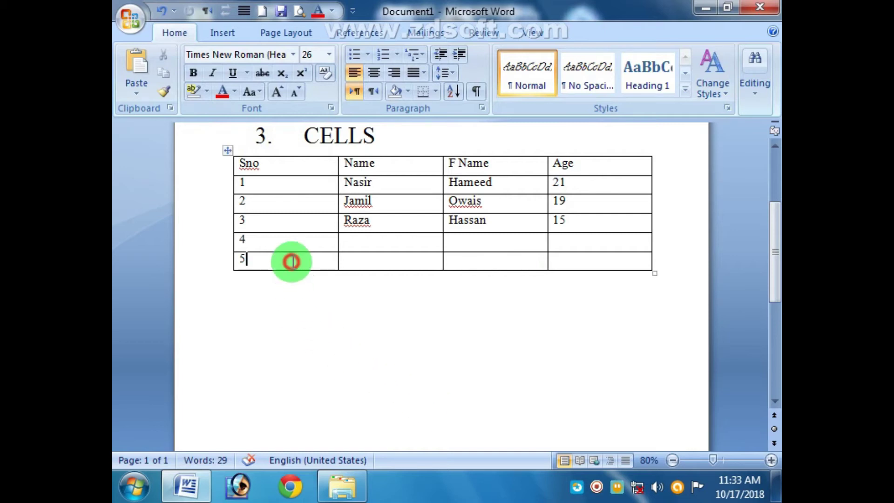
scroll(401, 306, up, 3)
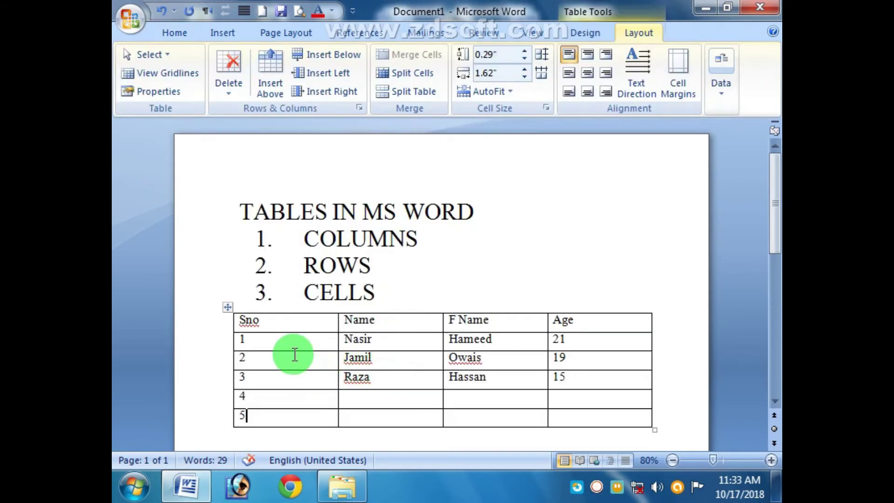
mouse_move(300, 350)
mouse_down()
mouse_move(299, 336)
mouse_move(300, 365)
mouse_up()
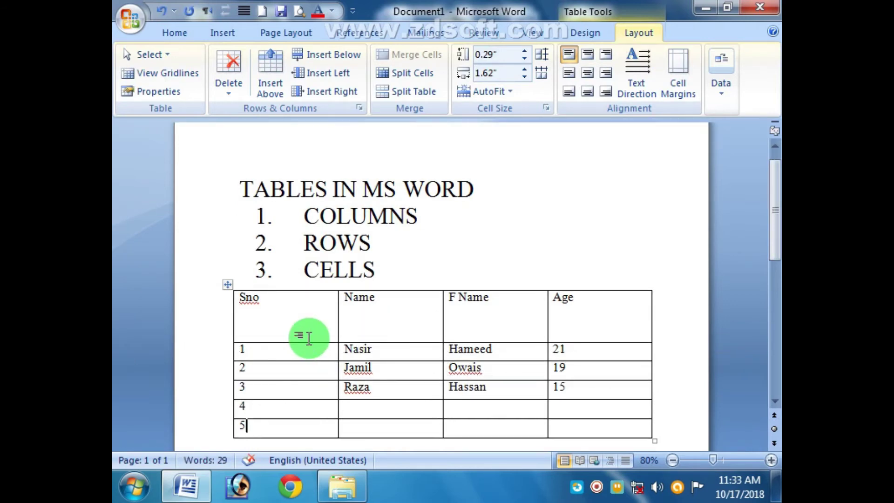
drag(315, 342, 314, 306)
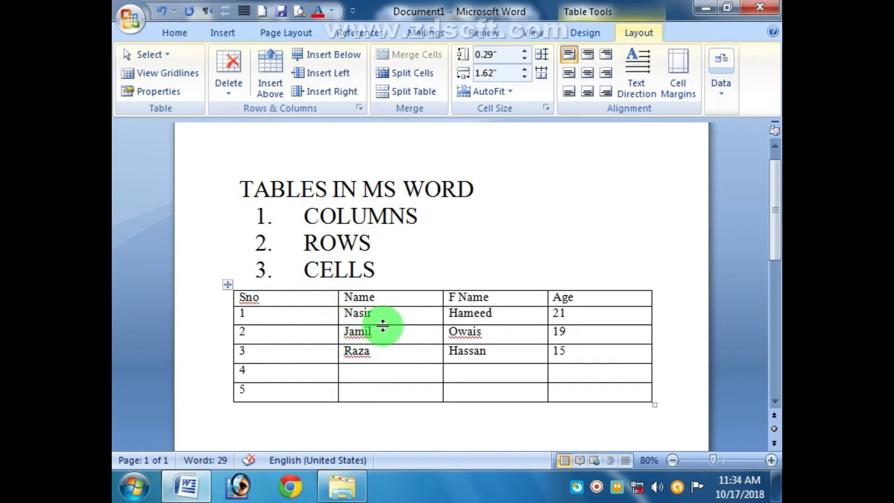
drag(391, 305, 402, 281)
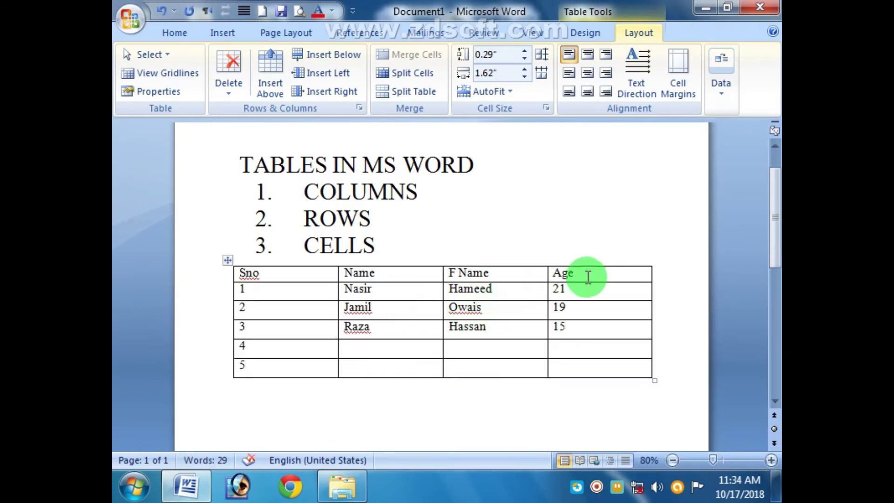
click(529, 274)
click(630, 271)
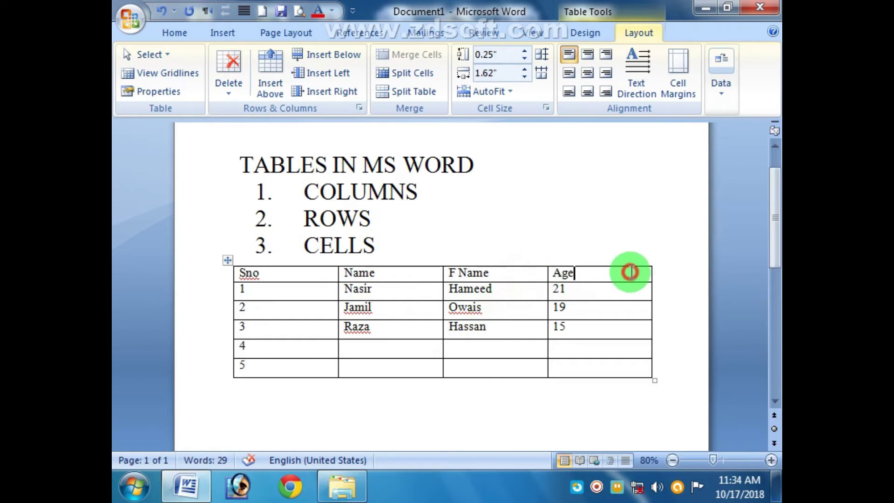
key(Return)
key(Return)
key(Return)
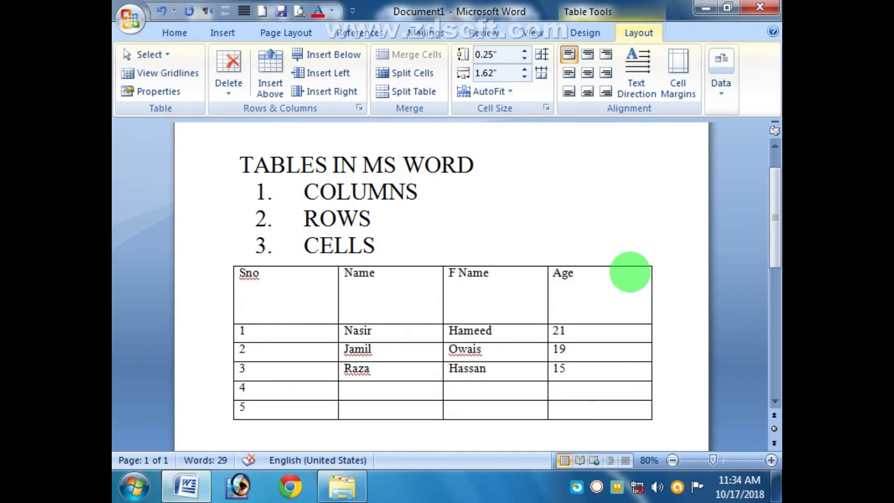
click(431, 348)
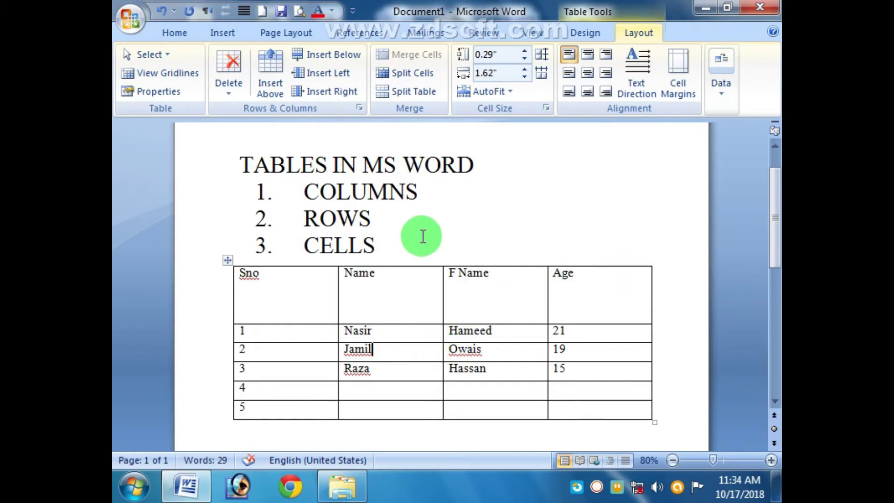
mouse_move(414, 322)
mouse_down()
mouse_move(413, 268)
mouse_move(408, 321)
mouse_move(407, 281)
mouse_move(399, 319)
mouse_up()
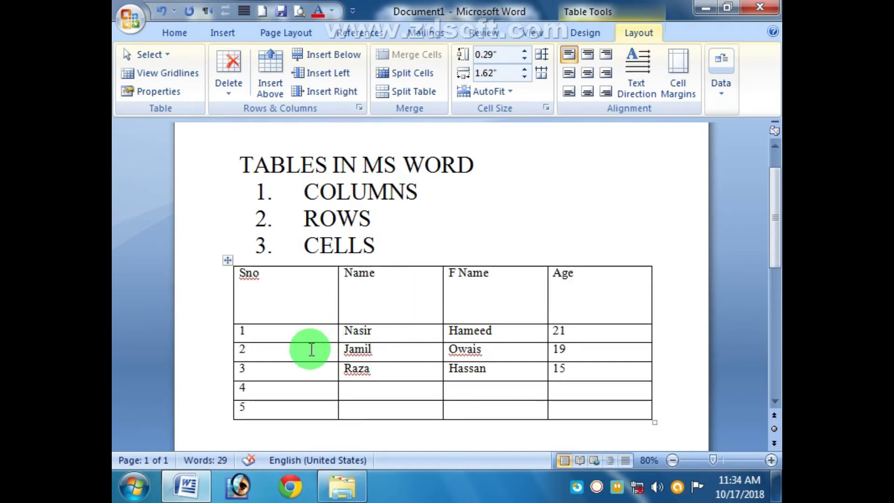
click(268, 309)
click(383, 305)
click(450, 309)
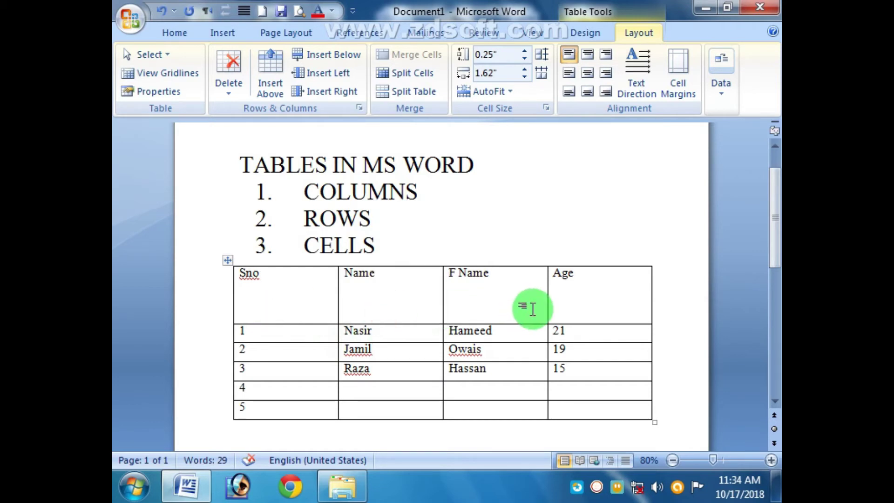
click(559, 311)
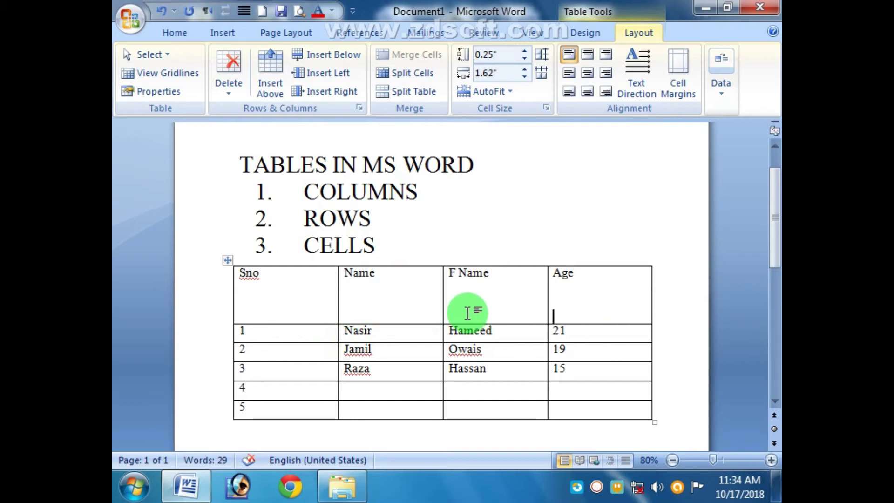
click(409, 294)
click(313, 304)
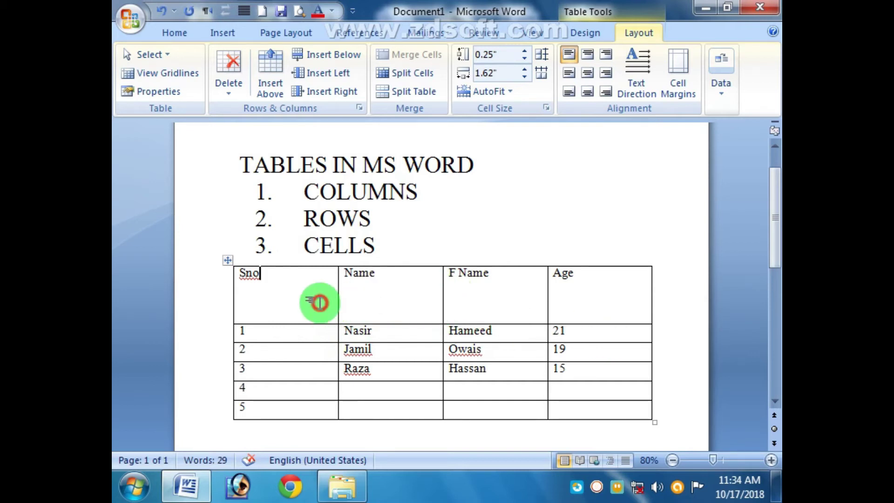
click(559, 311)
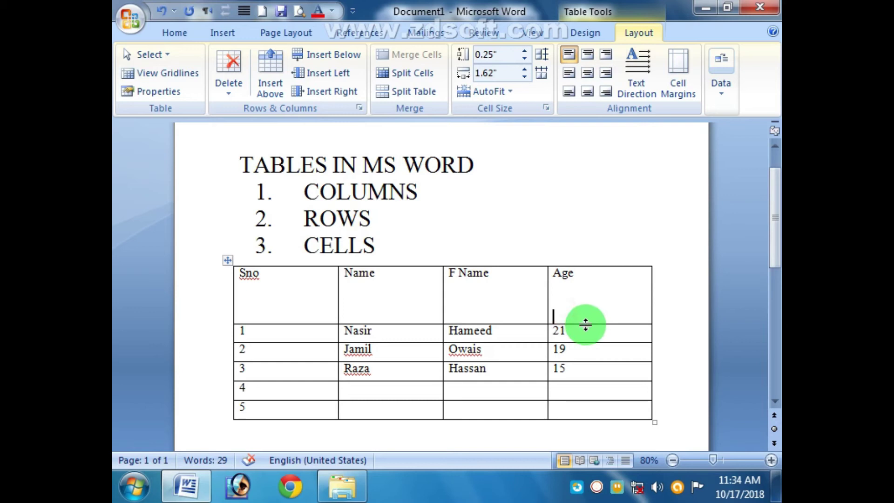
key(BackSpace)
key(BackSpace)
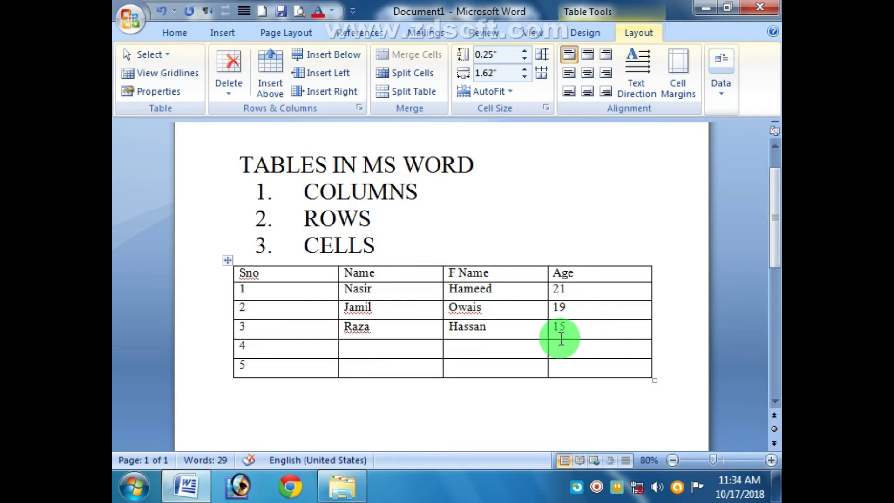
Step: Add a new bottom row after row 5 and move the caret among the Sno cells of rows 4–6
click(278, 374)
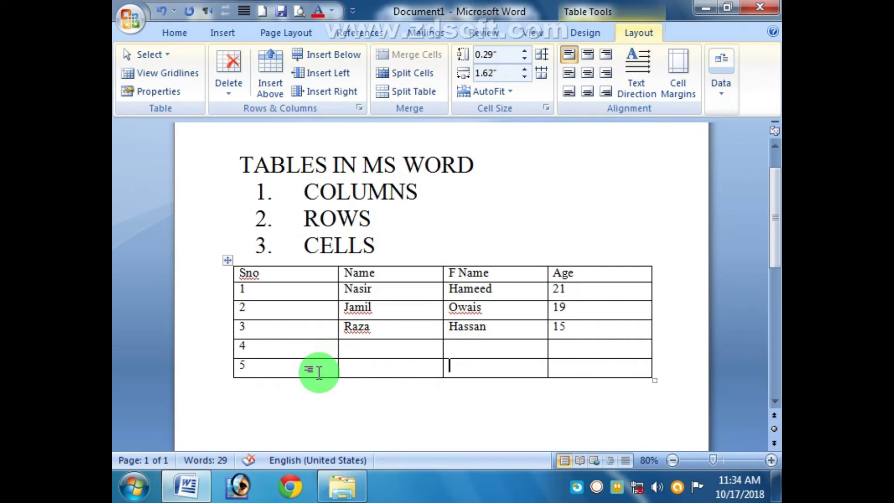
key(Tab)
key(Tab)
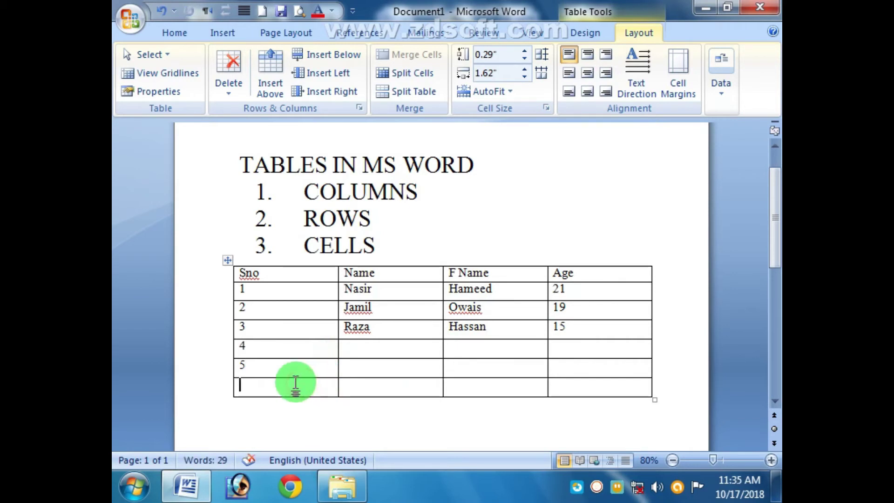
click(363, 350)
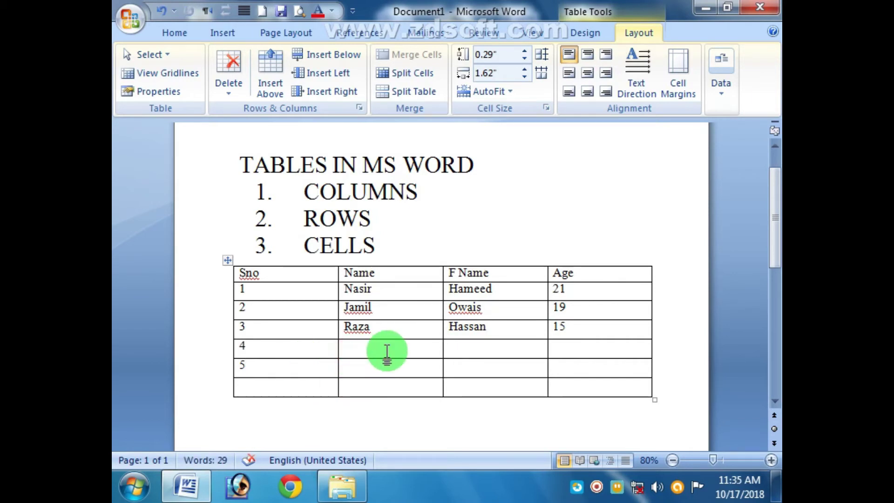
click(280, 386)
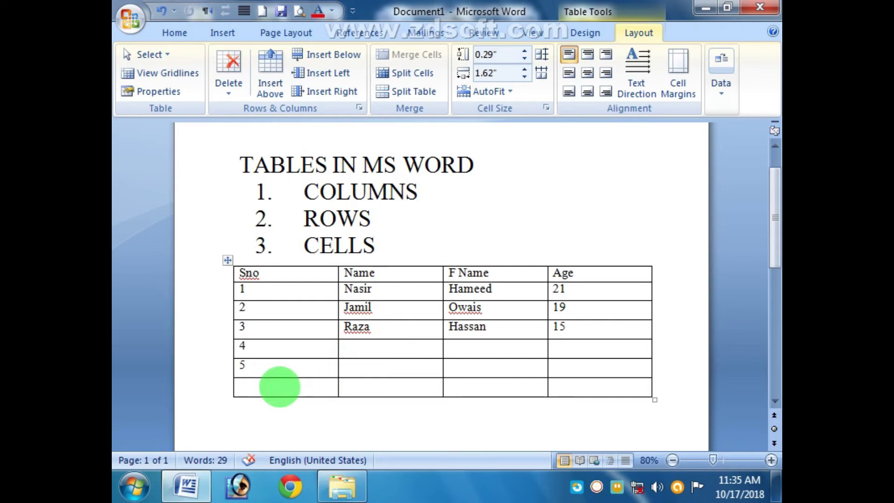
click(273, 347)
click(278, 366)
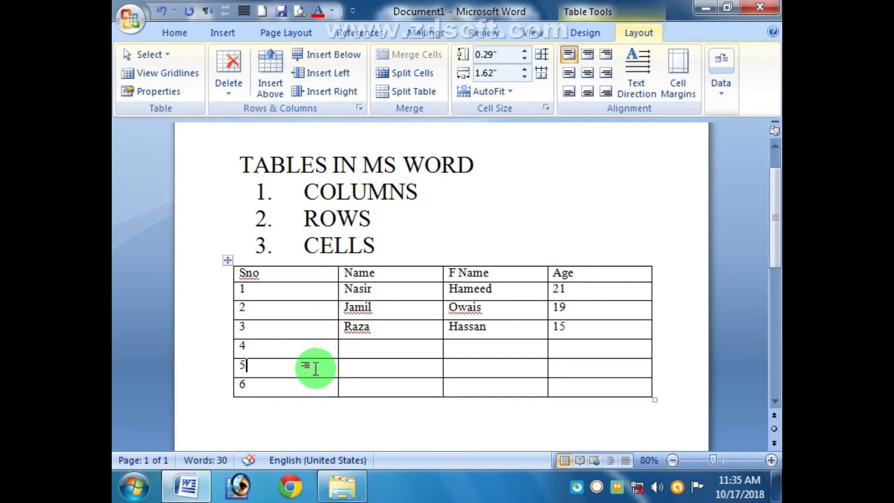
click(292, 354)
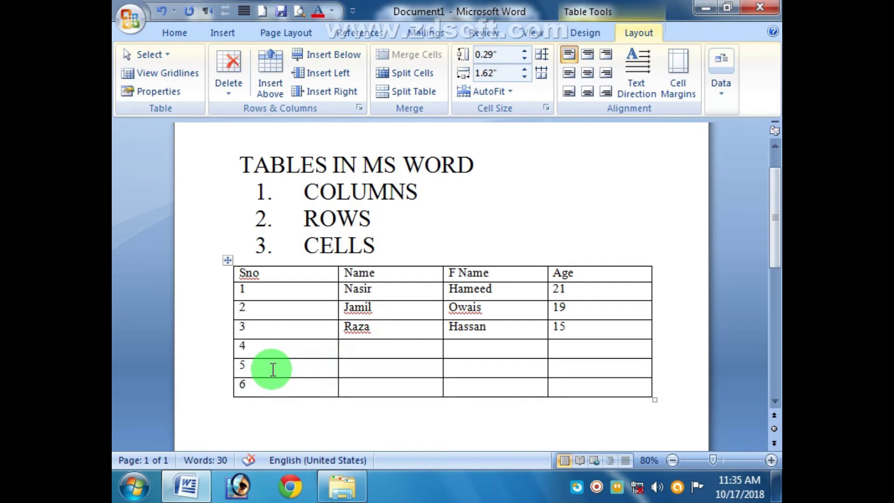
click(268, 373)
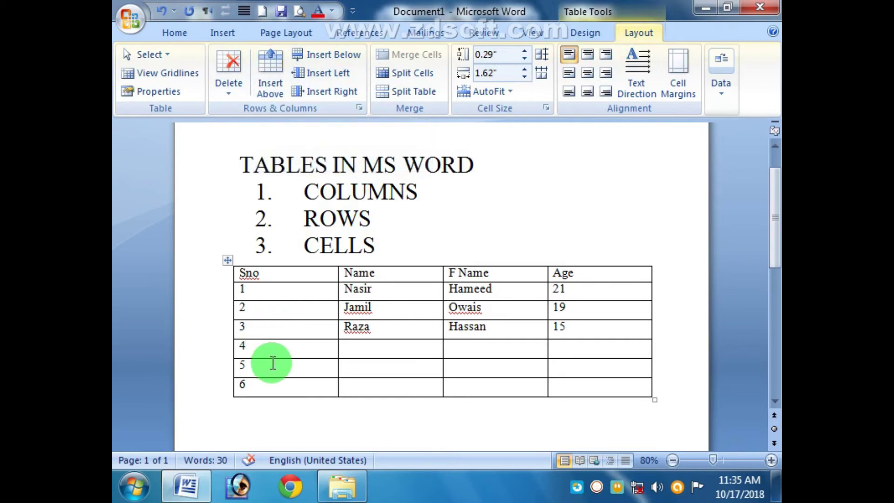
Step: Insert an empty row below row 4 with Insert Below
click(337, 55)
click(292, 391)
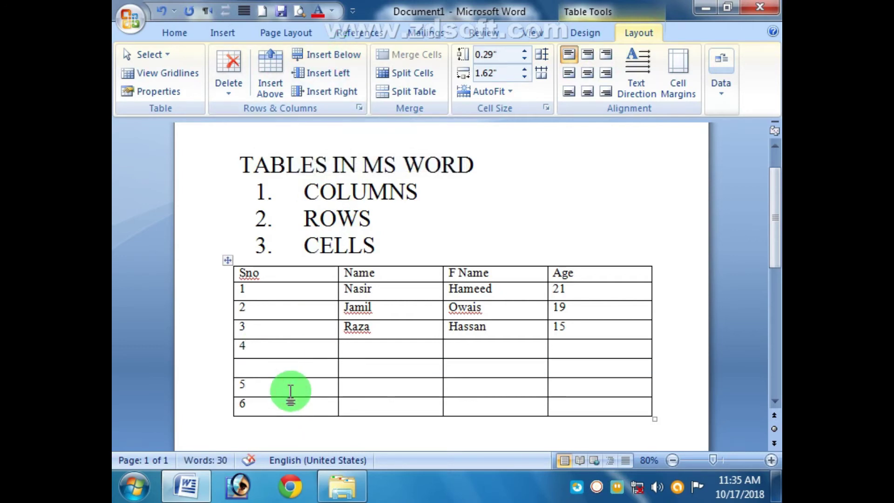
click(282, 387)
click(282, 407)
click(282, 382)
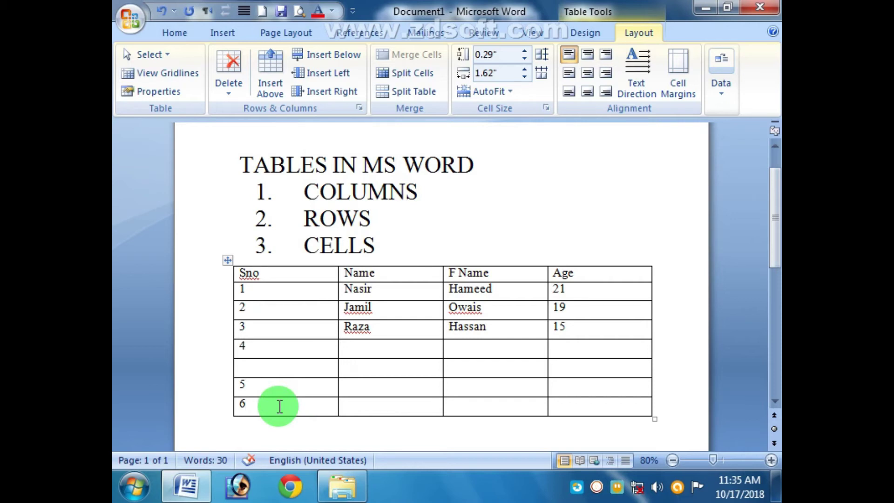
click(284, 386)
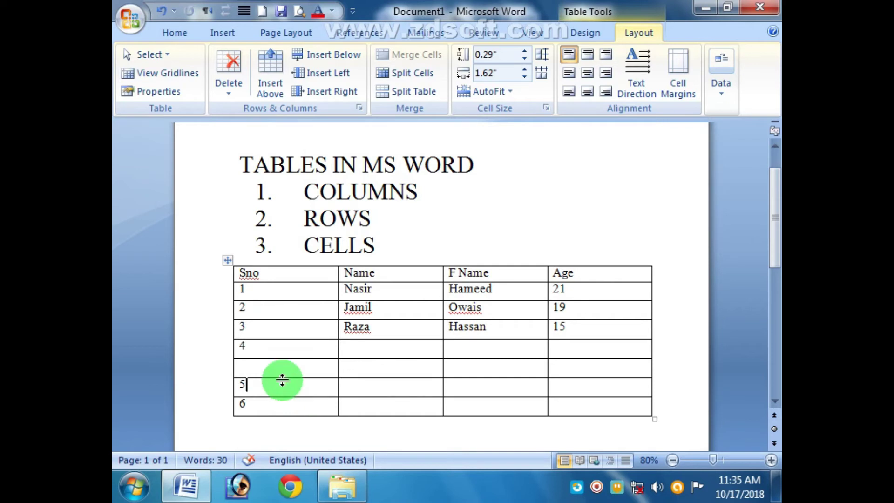
click(283, 372)
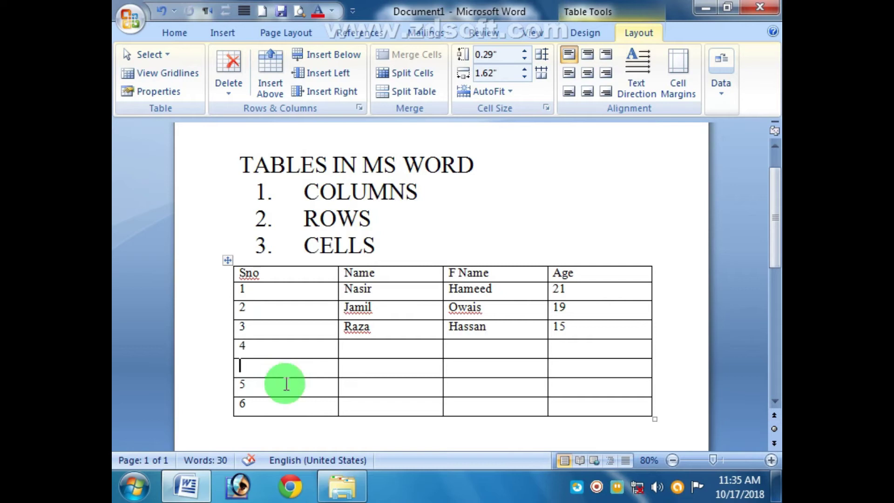
Step: Insert a second empty row above row 5 with Insert Above
click(255, 347)
click(265, 383)
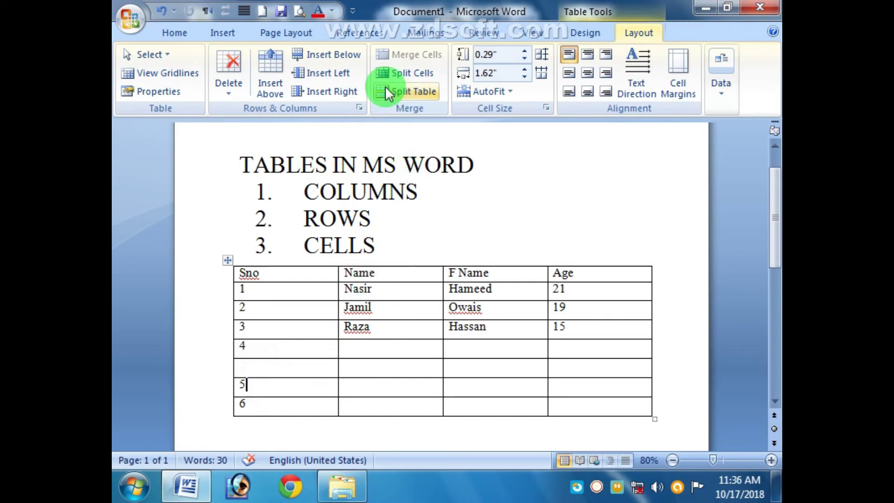
click(271, 86)
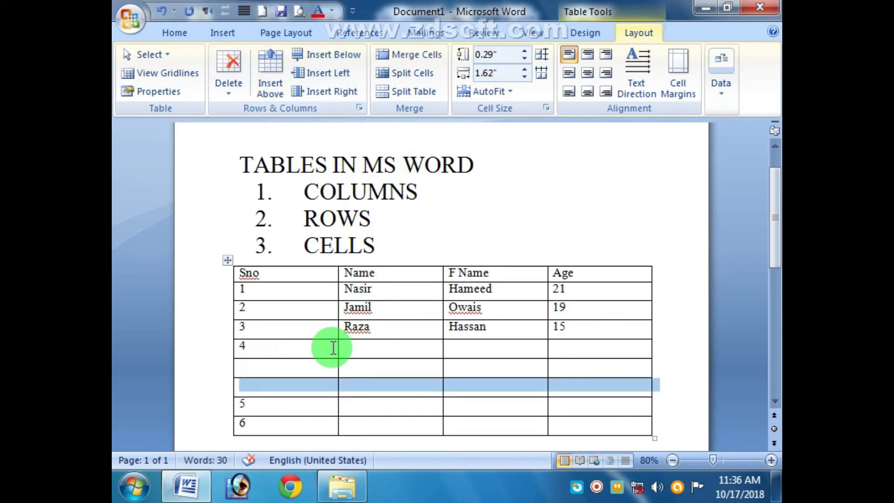
click(275, 406)
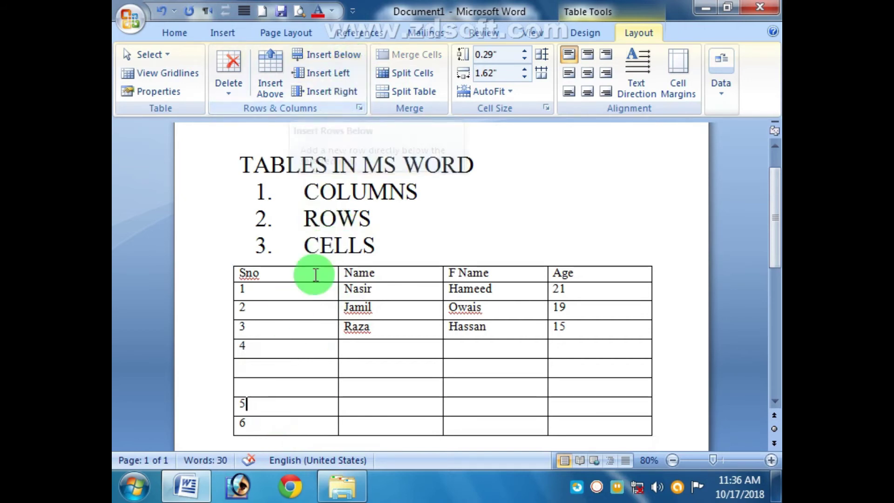
Step: Insert rows below row 5 with Insert Below and F4, then delete the five extra empty rows
click(339, 57)
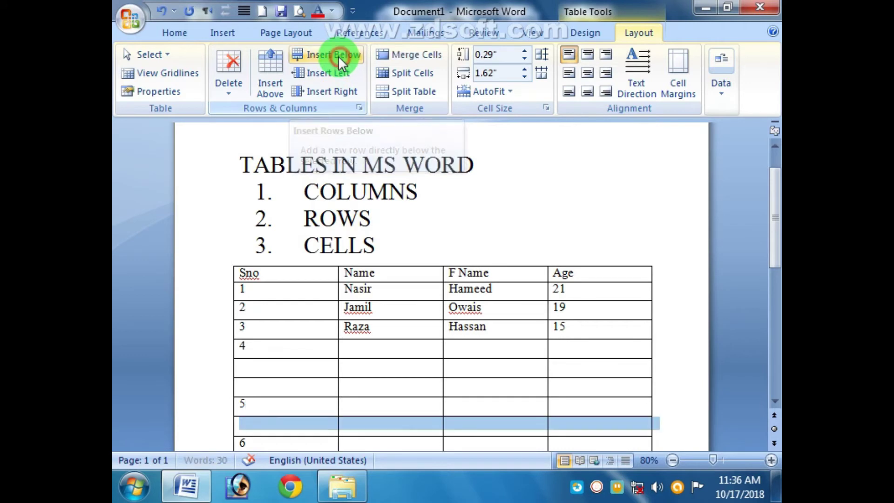
key(F4)
click(292, 358)
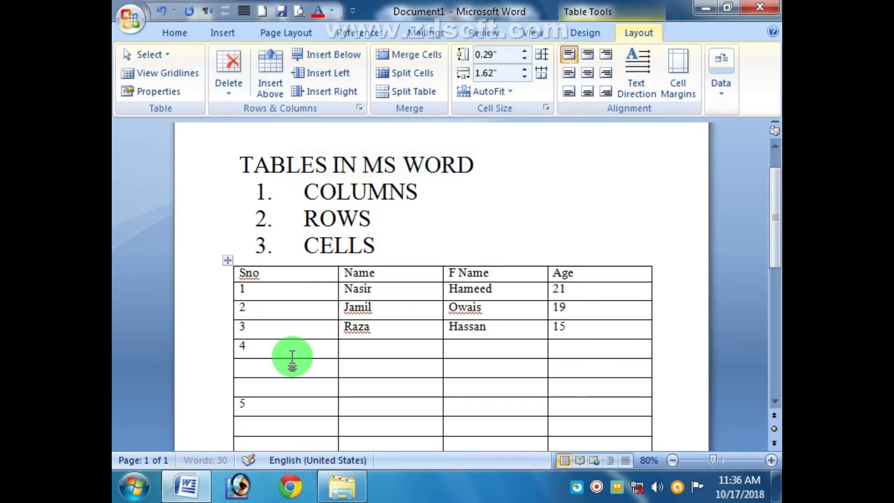
drag(769, 237, 769, 276)
click(299, 420)
click(299, 305)
drag(299, 305, 295, 371)
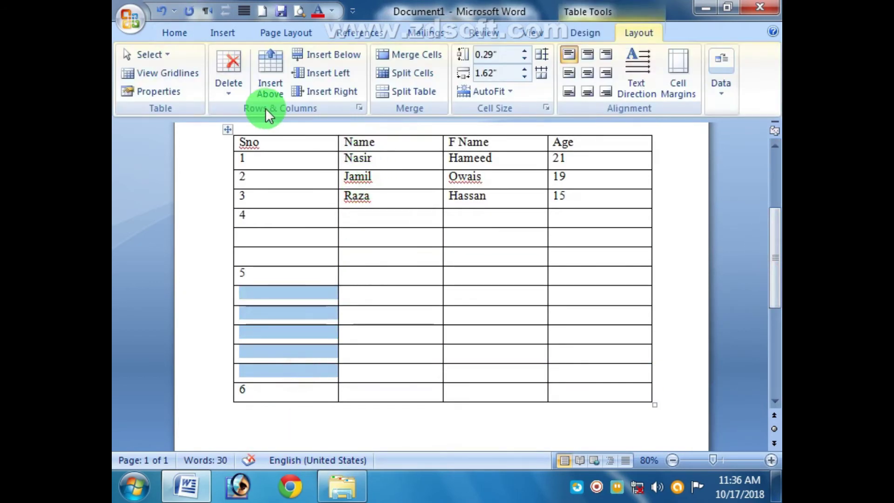
click(228, 89)
click(254, 147)
Step: Insert five empty rows below row 5 using Insert Below and repeated F4
click(266, 279)
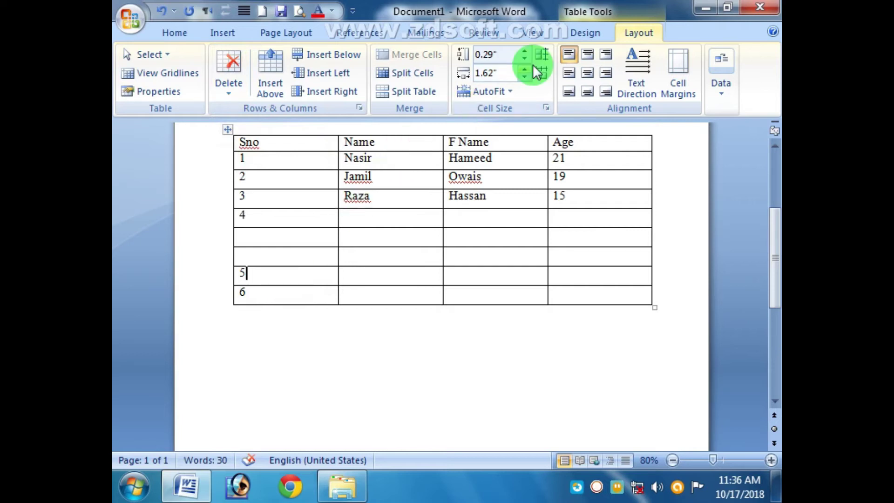
click(333, 55)
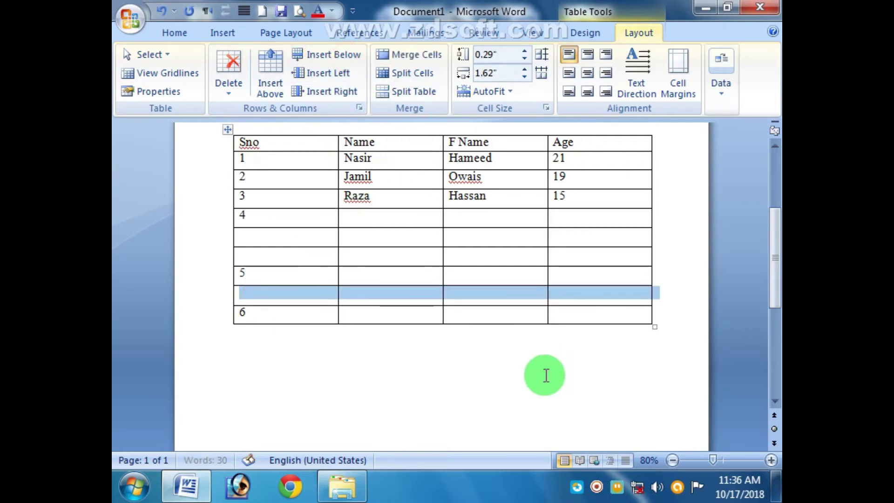
key(F4)
key(F4)
key(F4)
key(F4)
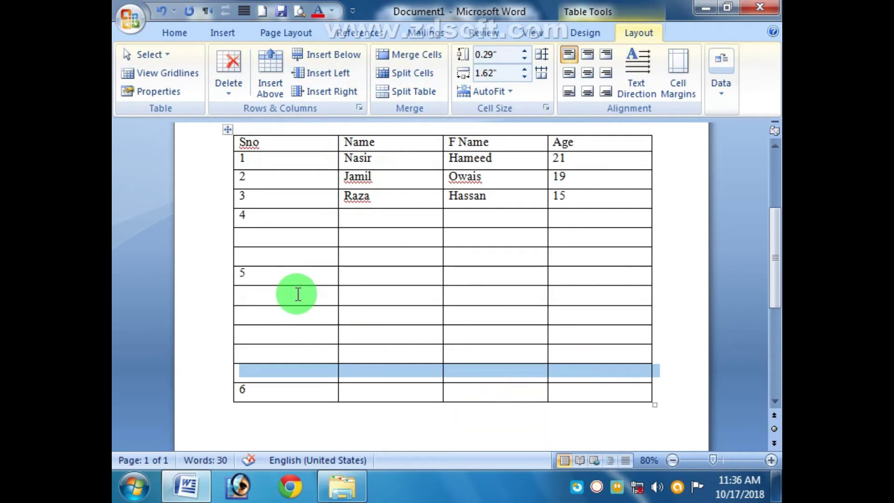
Step: Delete the empty rows between Sno 5 and 6
drag(296, 274, 297, 372)
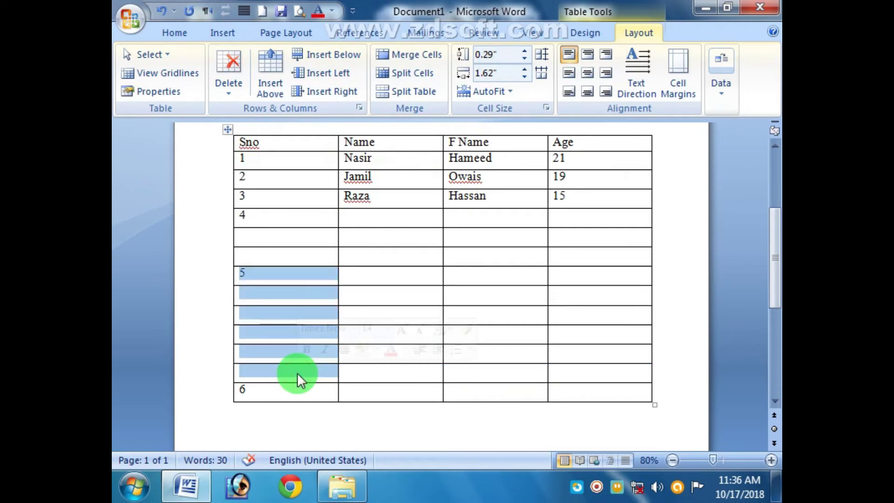
click(241, 88)
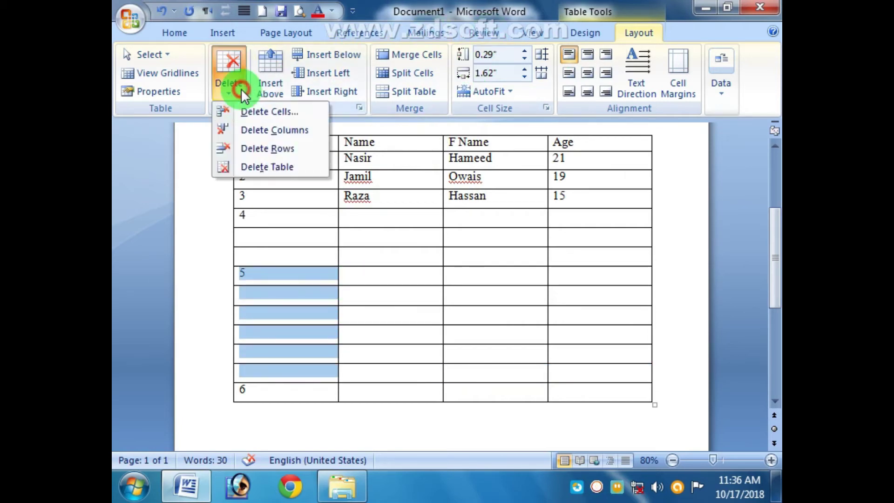
click(285, 150)
Step: Type the missing Sno numbers so the column runs 1 through 7
text(5)
text(6)
key(Down)
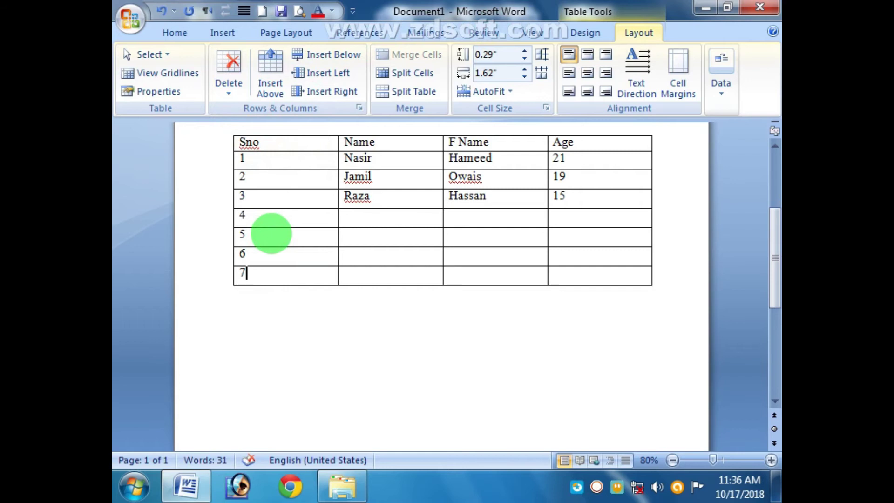
click(349, 319)
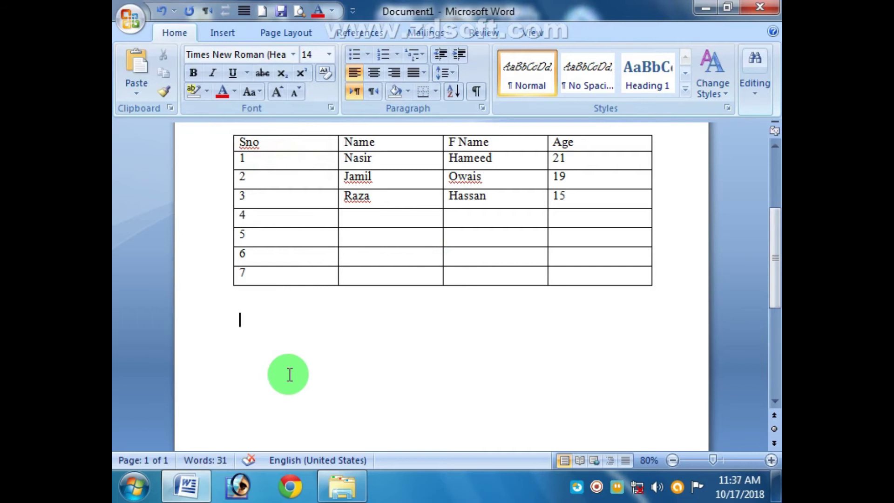
Step: Select rows 3–7 and add five empty rows below Sno 7
drag(273, 199, 275, 272)
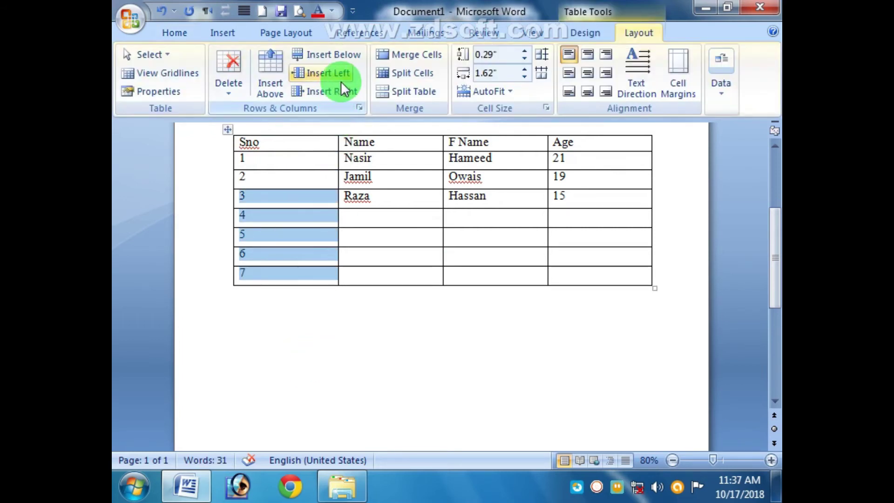
click(345, 59)
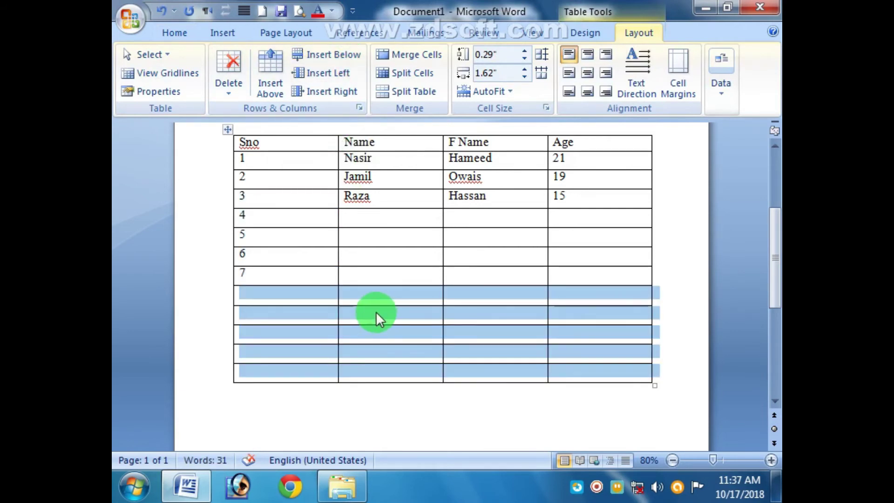
click(263, 419)
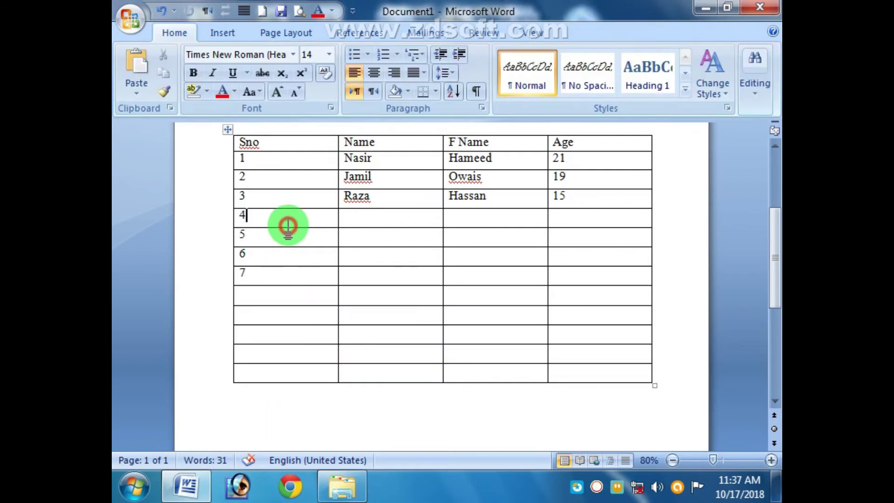
click(292, 222)
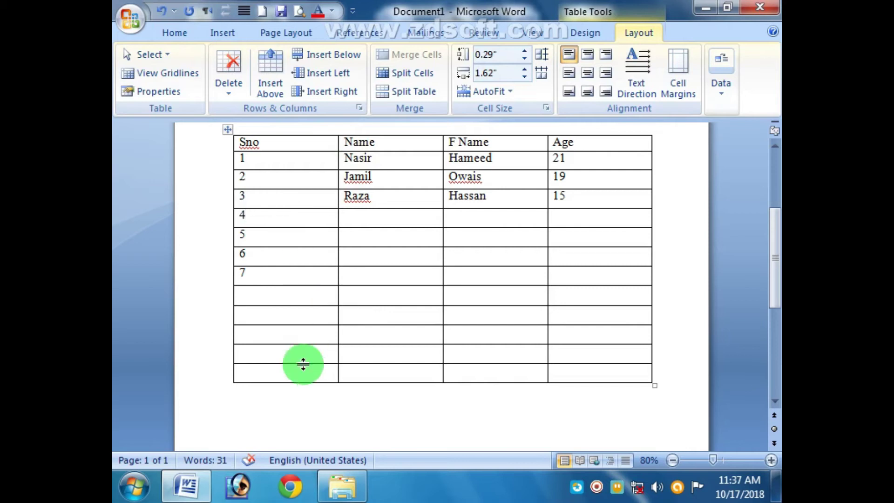
Step: Delete the five empty rows below row 7
drag(293, 298, 292, 370)
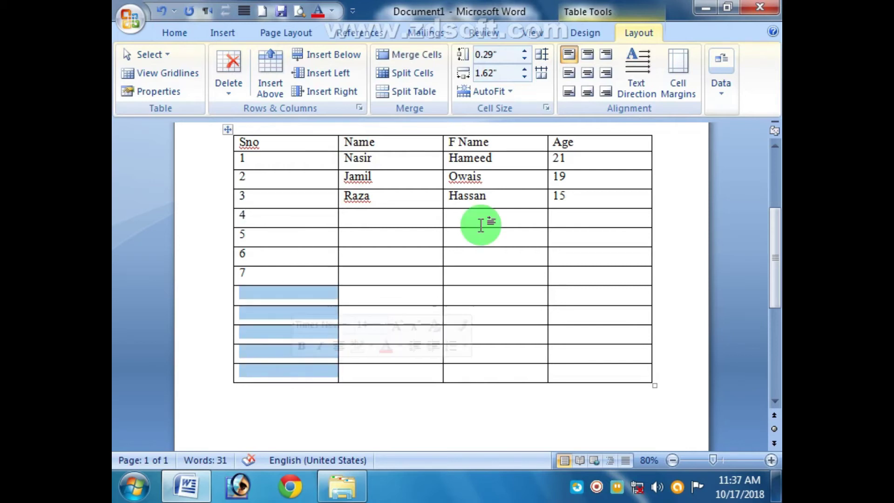
click(236, 91)
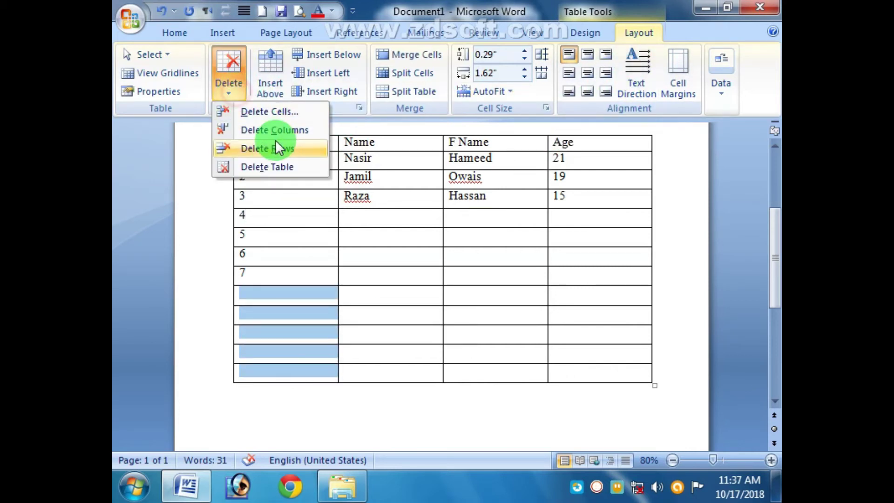
click(277, 145)
Step: Resize the Sno, Name and F Name columns and pull in the table's right edge
scroll(405, 329, up, 5)
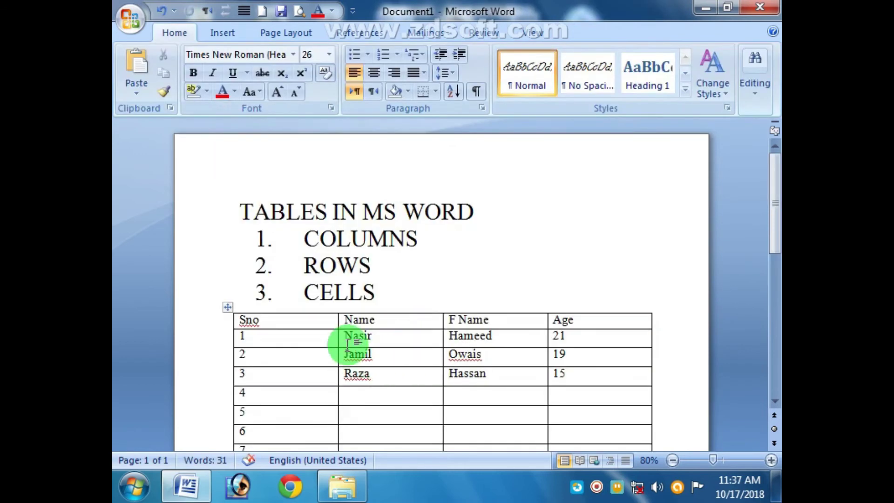
drag(336, 321, 283, 321)
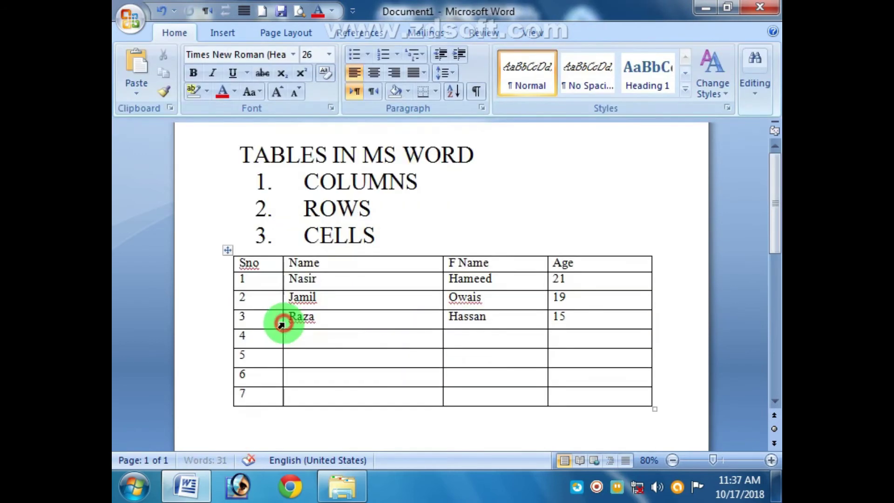
drag(281, 266, 330, 267)
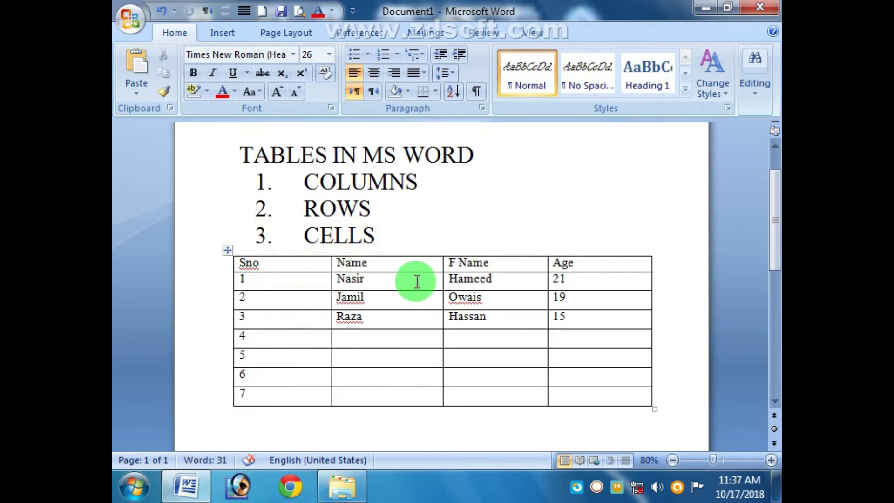
drag(550, 265, 502, 262)
click(540, 265)
drag(651, 265, 546, 277)
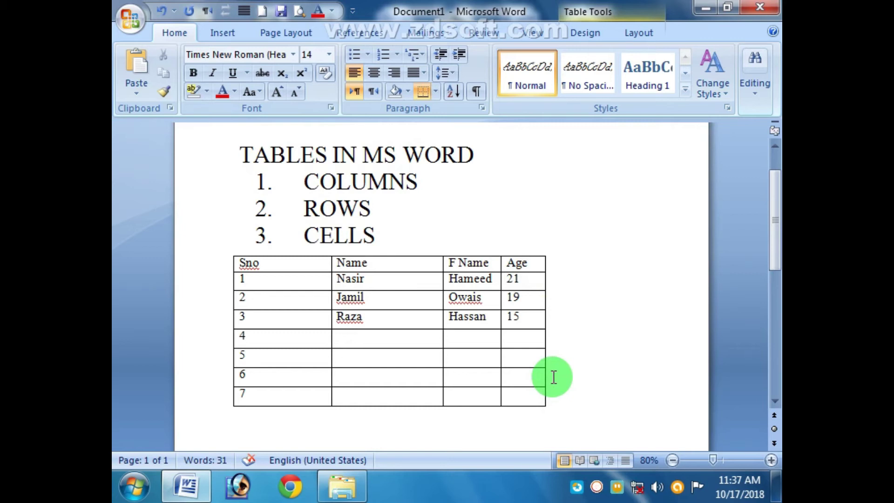
Step: Add three empty columns to the right of Age
click(634, 36)
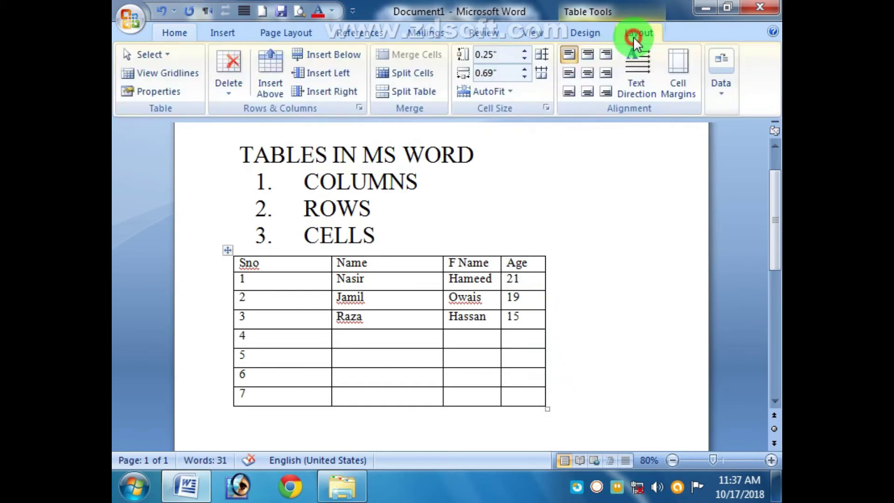
click(351, 94)
click(350, 94)
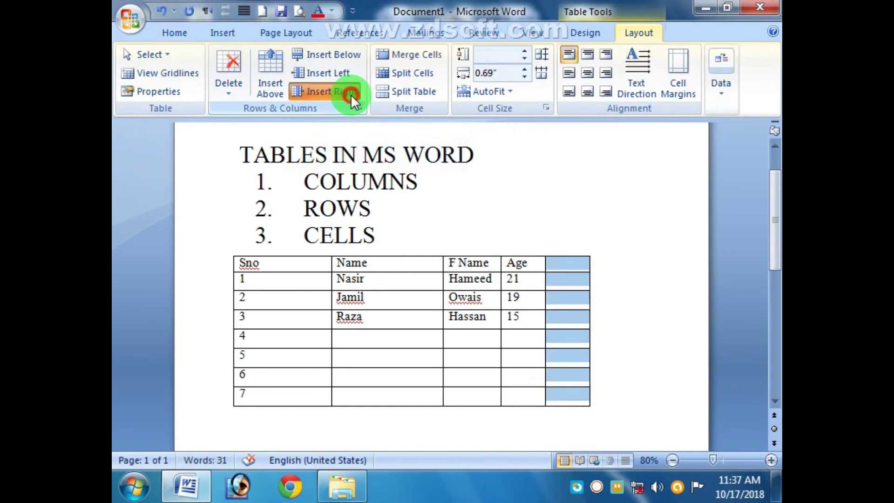
click(351, 94)
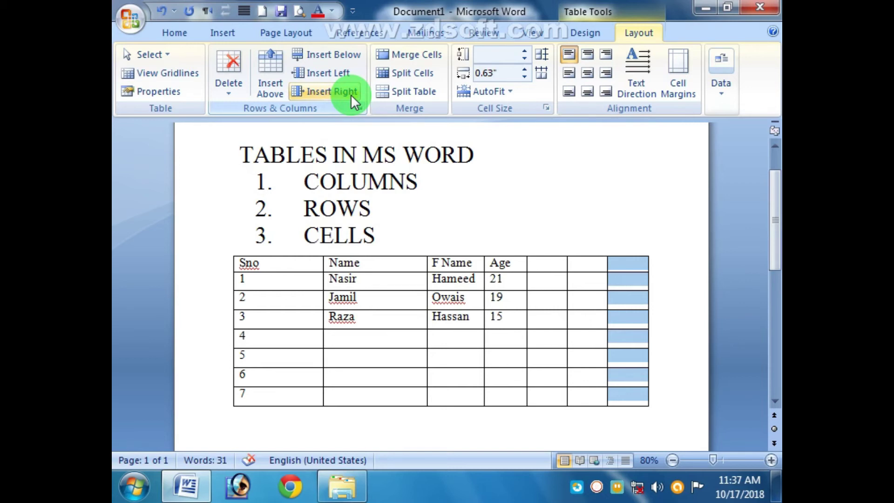
Step: Select the three new empty columns and delete them
click(588, 284)
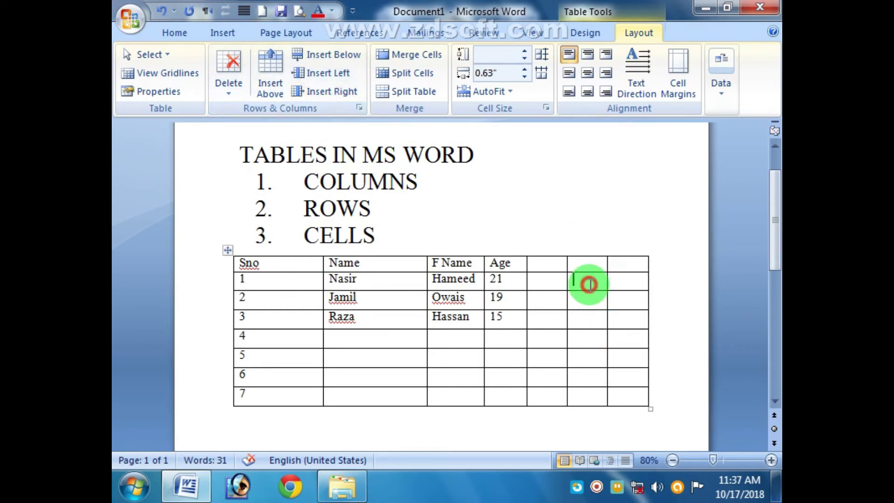
drag(630, 265, 535, 263)
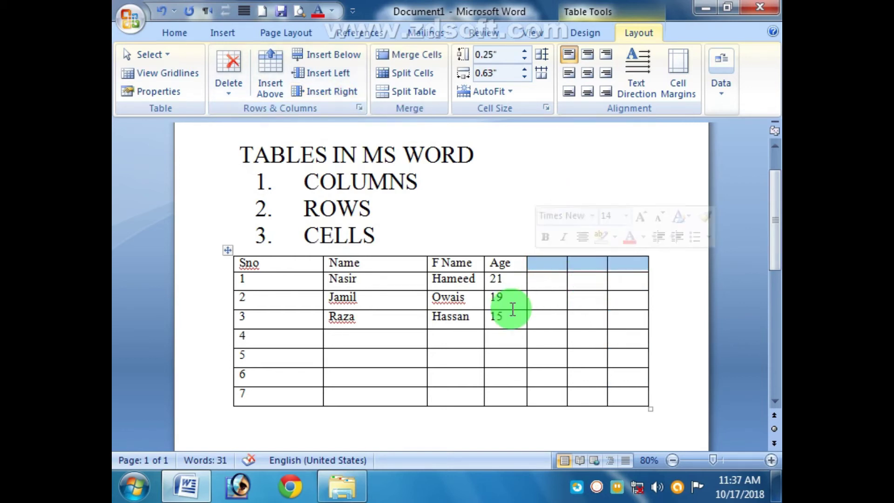
click(228, 96)
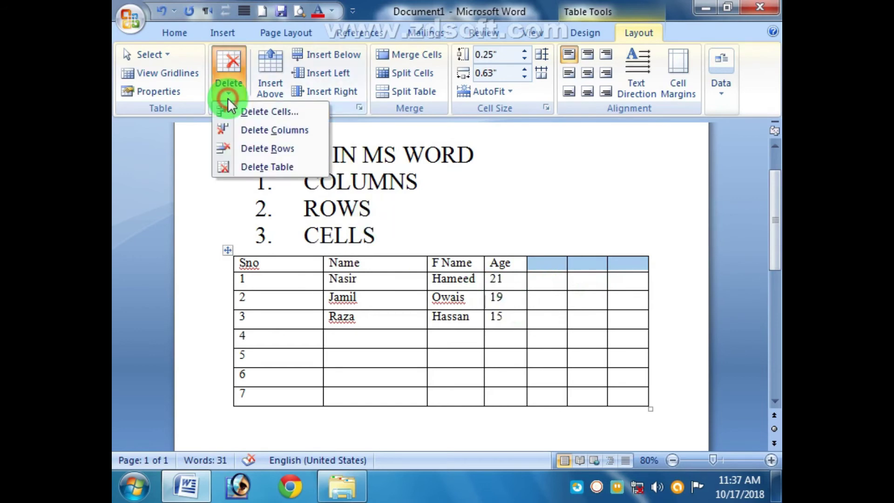
click(296, 132)
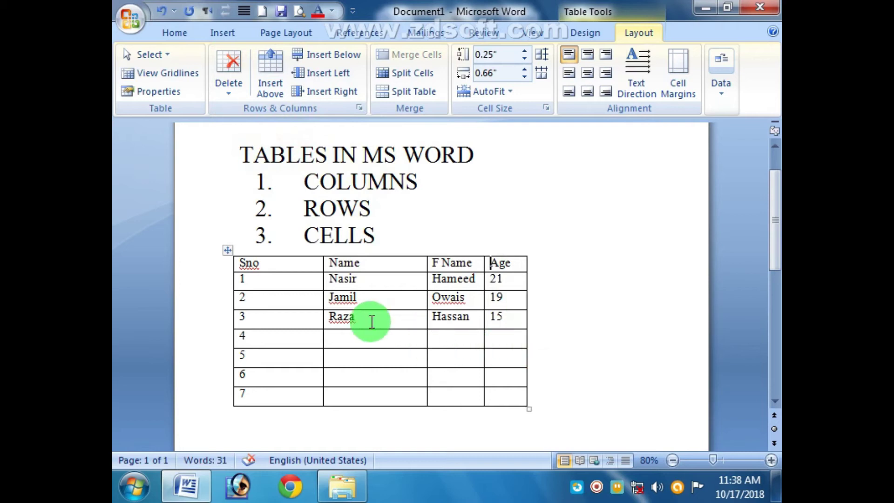
Step: Insert an empty column to the right of the F Name column
click(512, 263)
click(477, 264)
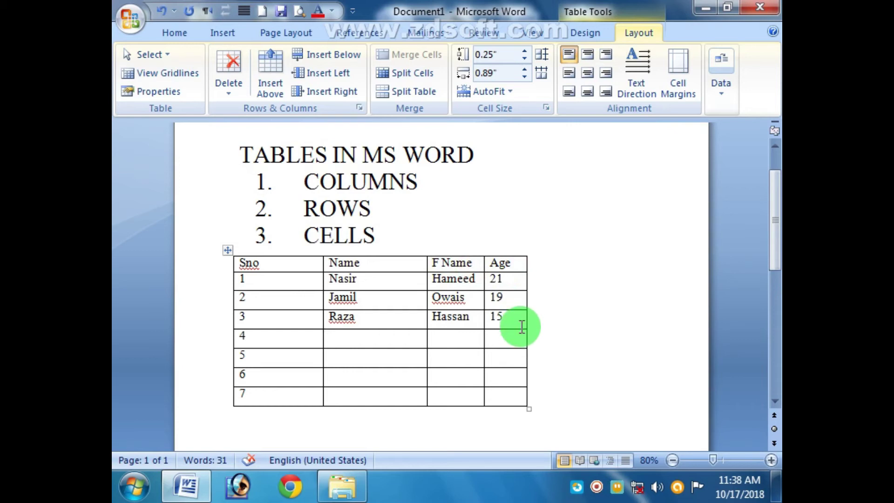
key(Left)
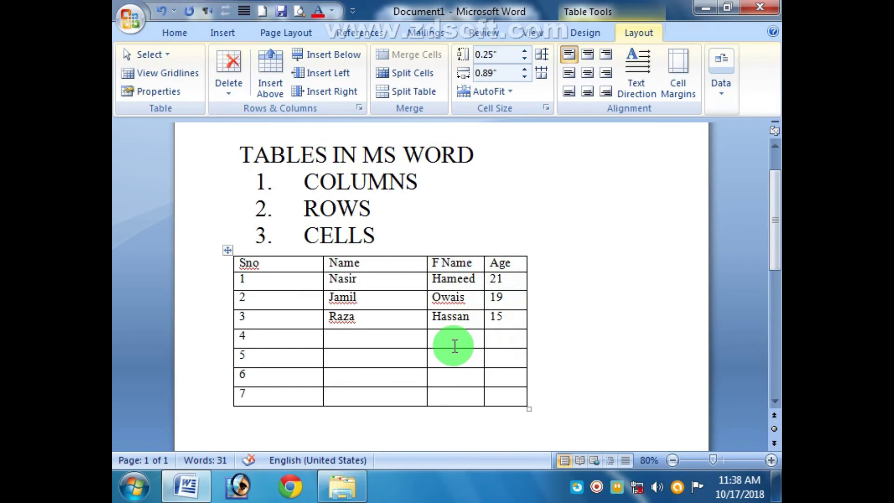
click(516, 263)
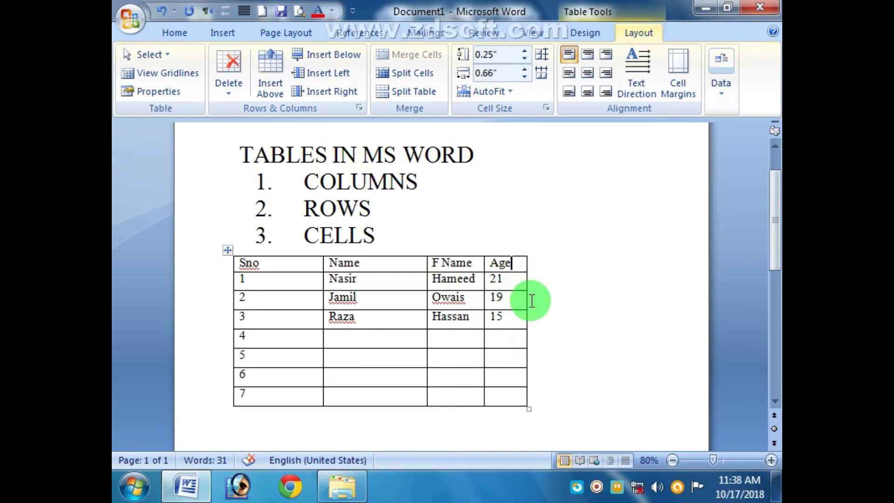
click(463, 263)
click(501, 267)
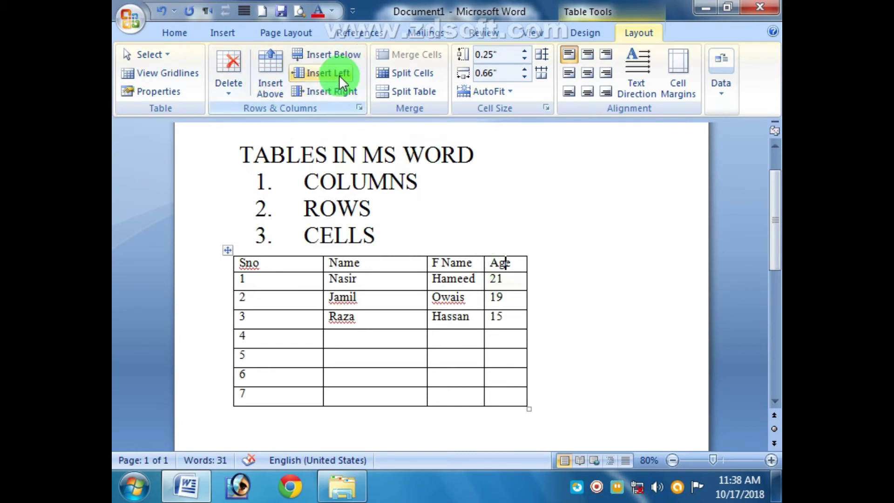
click(467, 265)
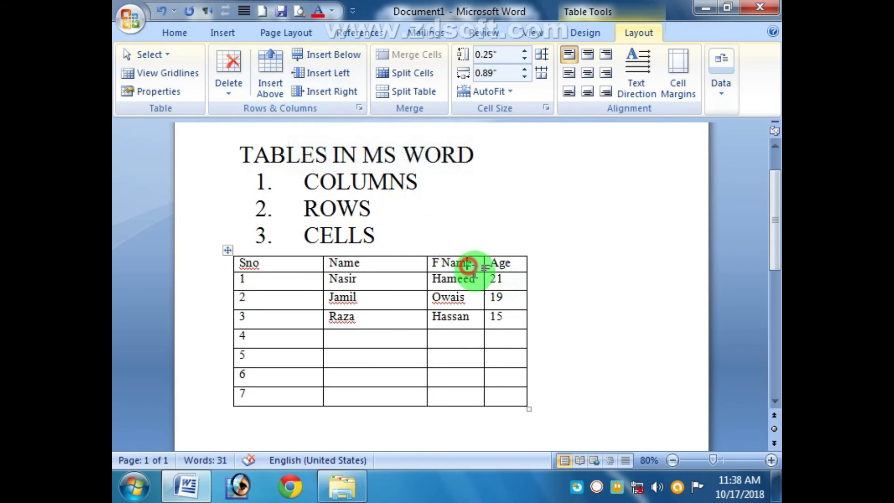
click(346, 86)
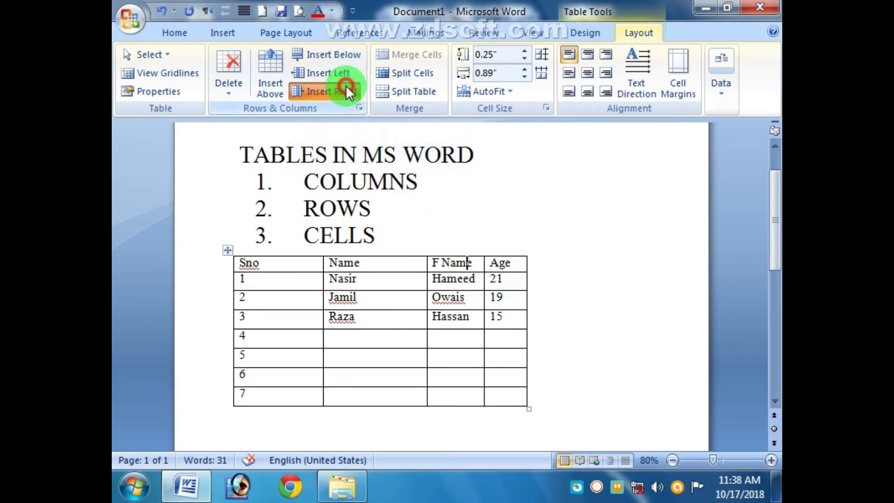
click(603, 286)
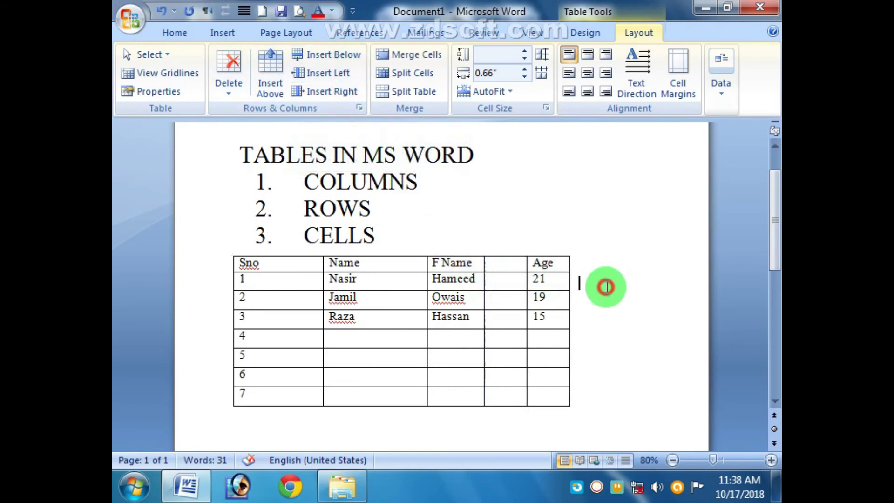
Step: Type DOB as the new column's heading
click(522, 262)
text(DOB)
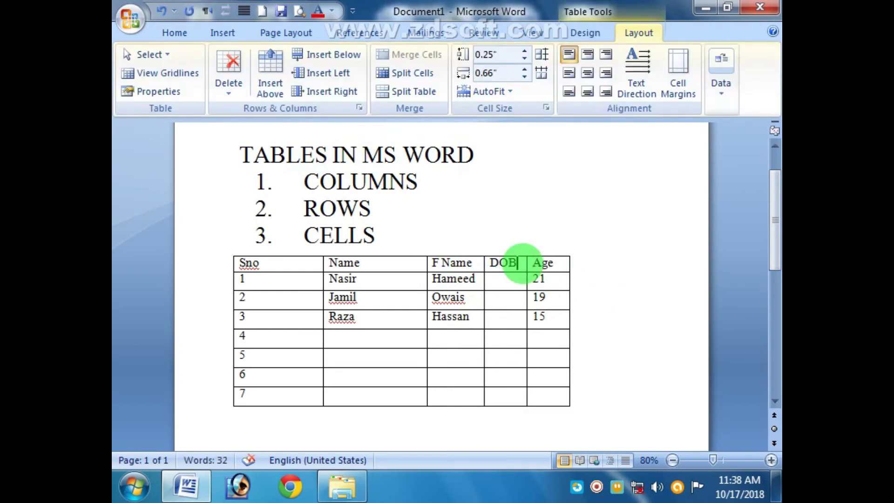
click(498, 277)
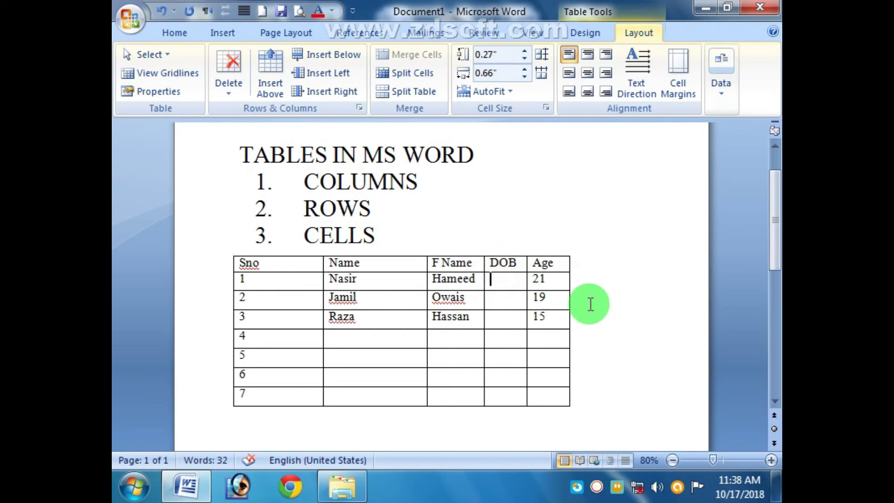
click(564, 282)
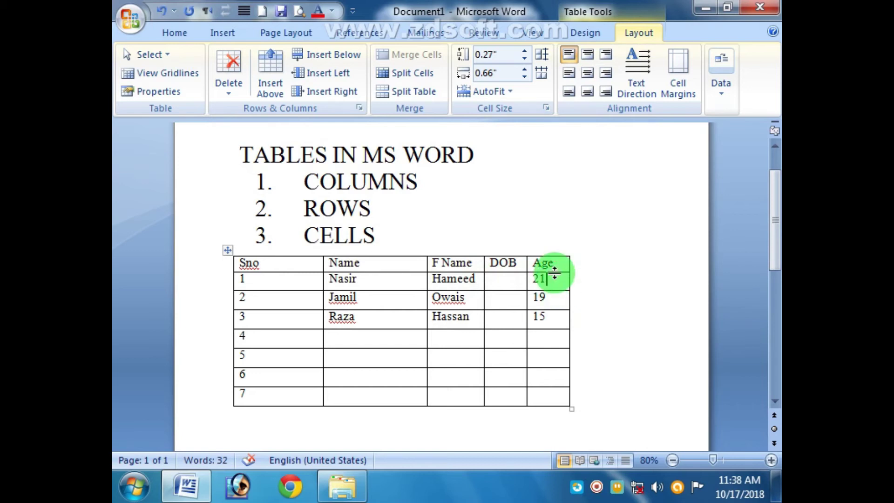
Step: Adjust the Sno, Name, F Name, DOB and Age column borders and narrow the table
drag(322, 262, 291, 262)
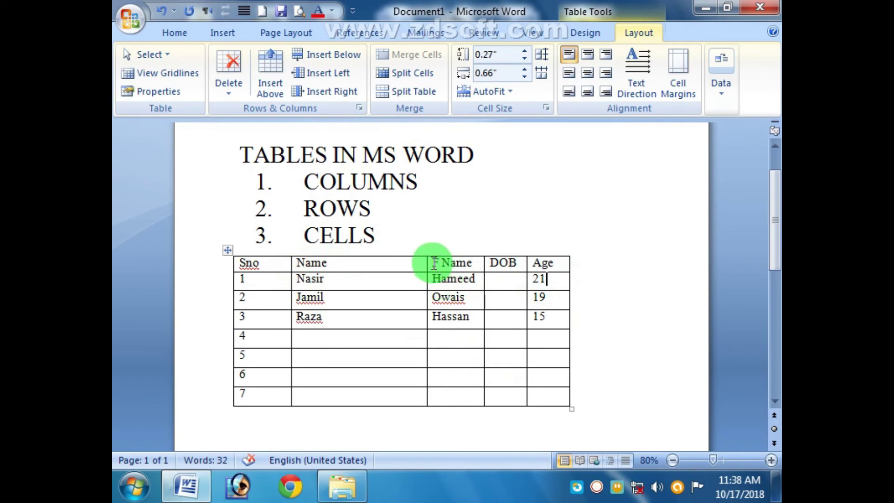
drag(427, 262, 359, 262)
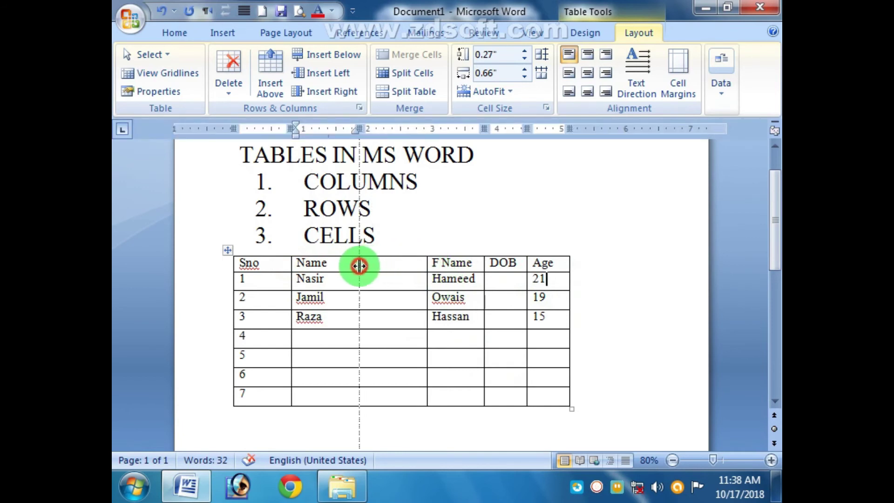
drag(482, 265, 423, 264)
drag(525, 265, 472, 265)
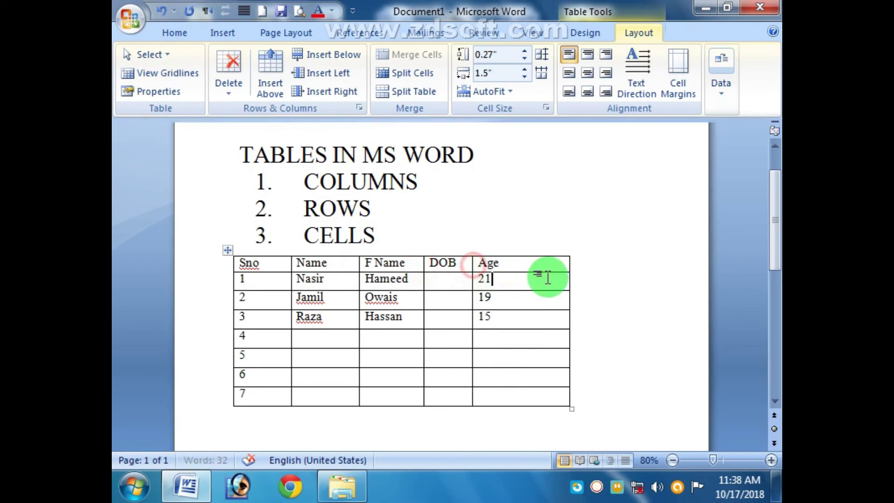
drag(566, 266, 524, 270)
drag(323, 281, 298, 286)
click(328, 347)
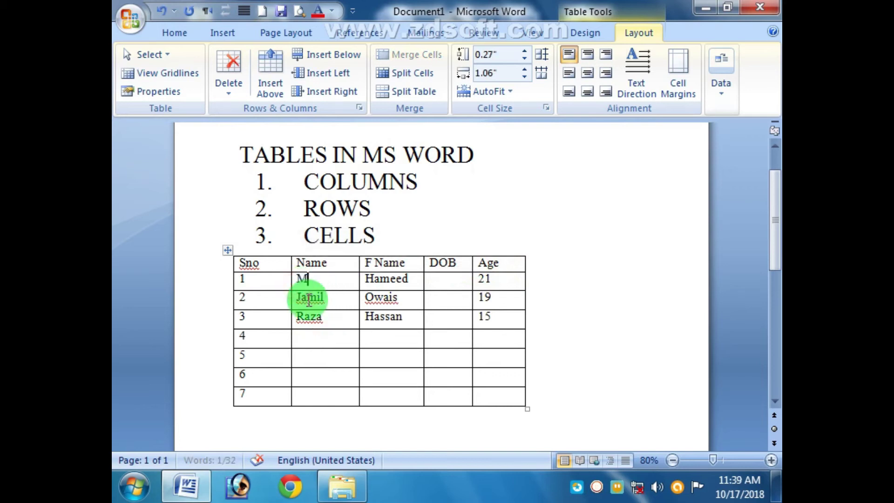
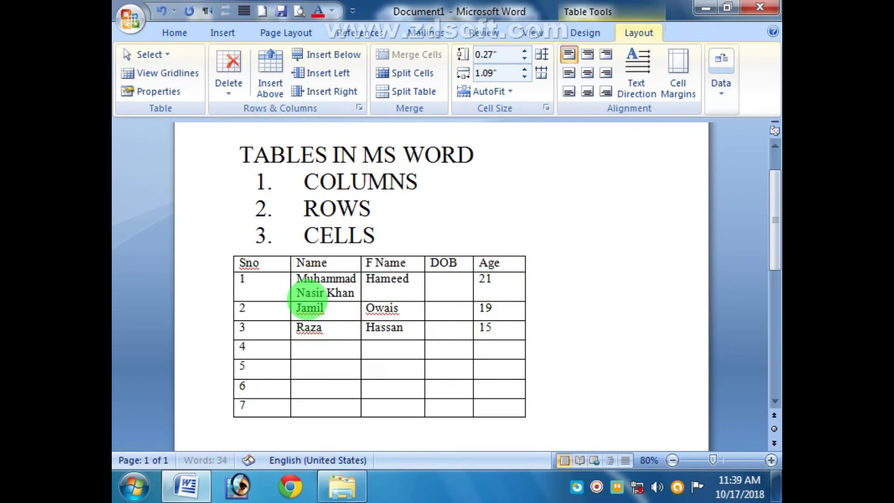
Step: Enter row 1's full student and father's names, then start typing the date of birth
key(Tab)
key(Tab)
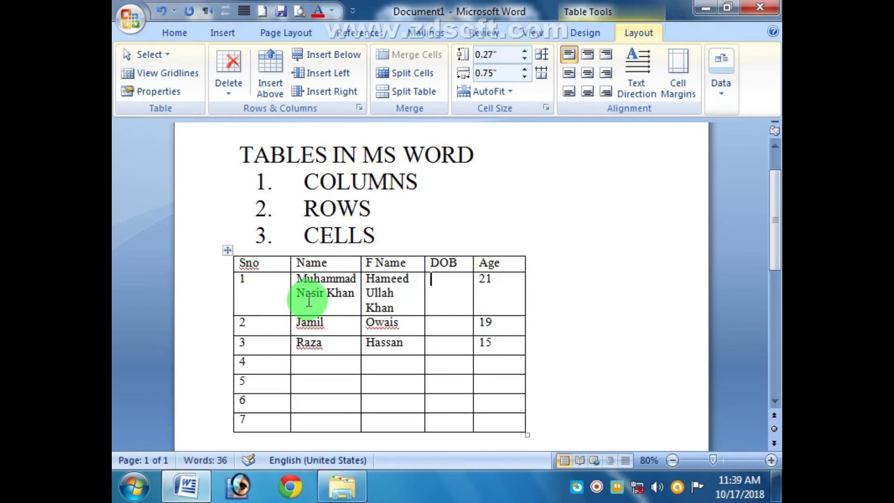
text(21-)
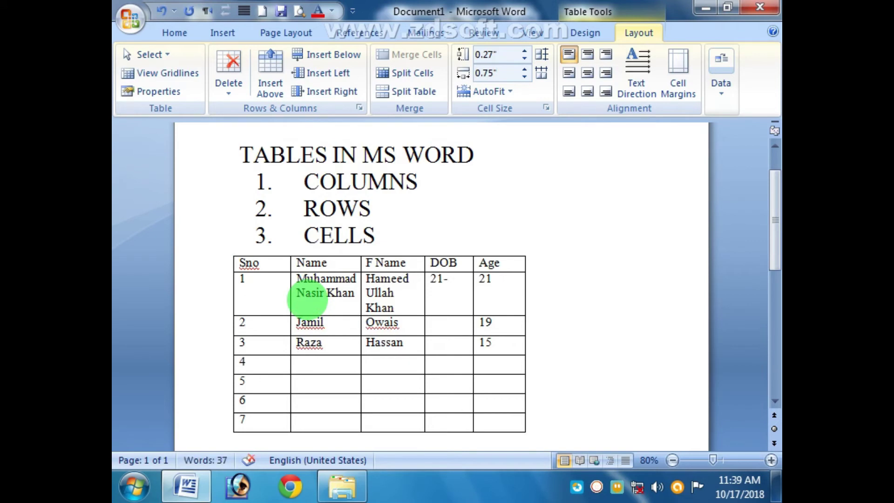
text(10-199)
click(547, 311)
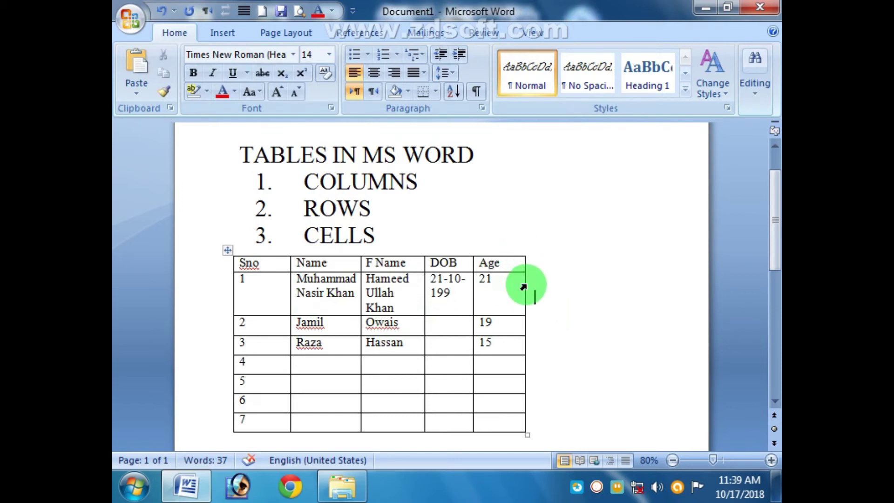
Step: Widen the table, Age, DOB, F Name and Name columns and narrow Sno so names fit one line
drag(523, 284, 635, 284)
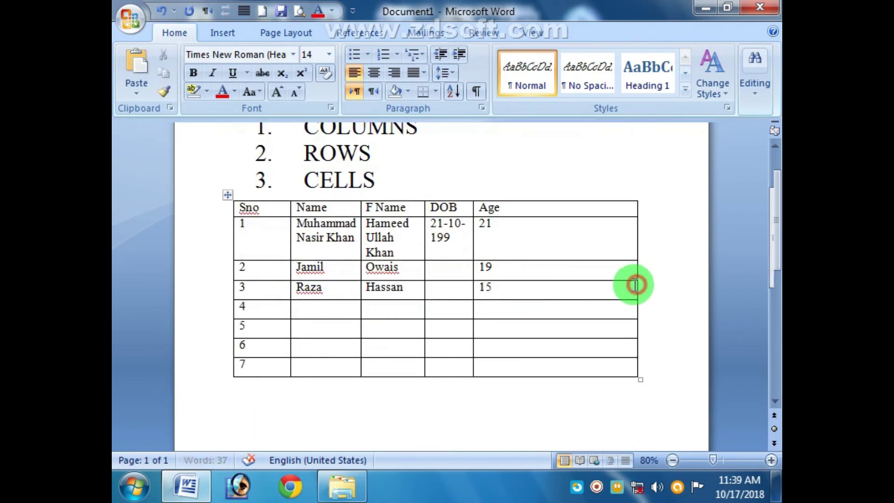
drag(473, 208, 606, 211)
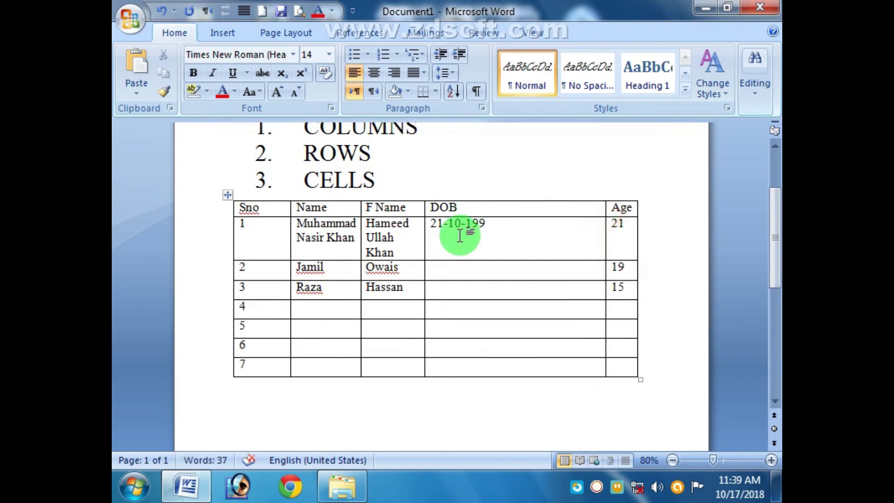
drag(423, 208, 540, 213)
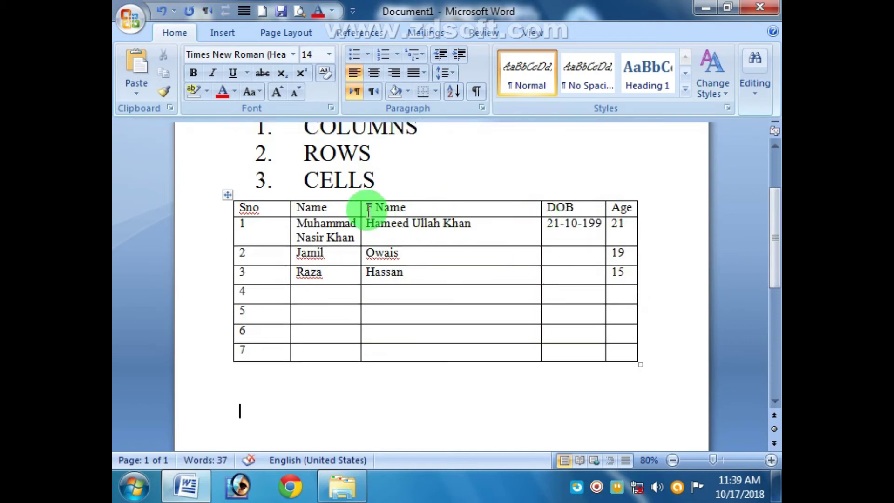
drag(359, 207, 440, 207)
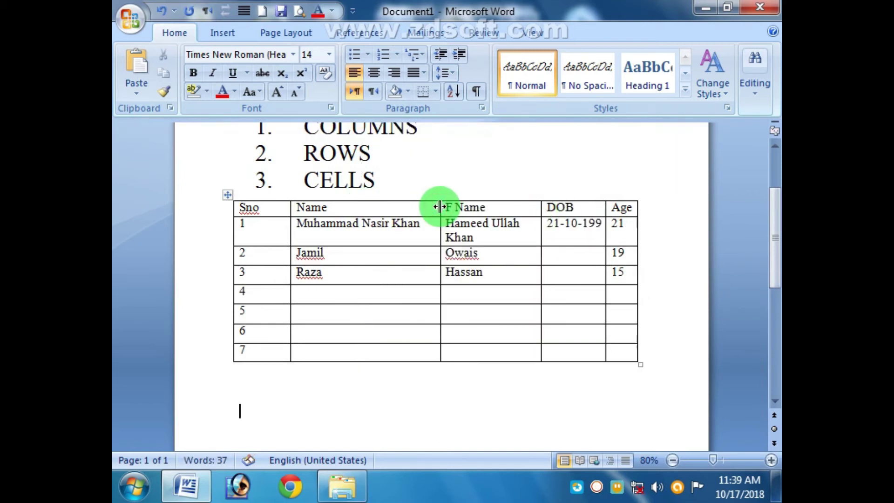
drag(290, 207, 267, 211)
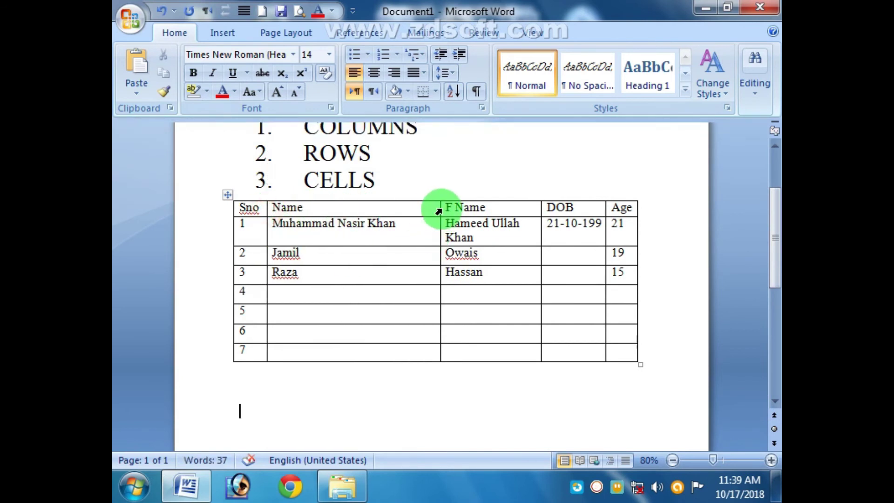
drag(438, 208, 412, 206)
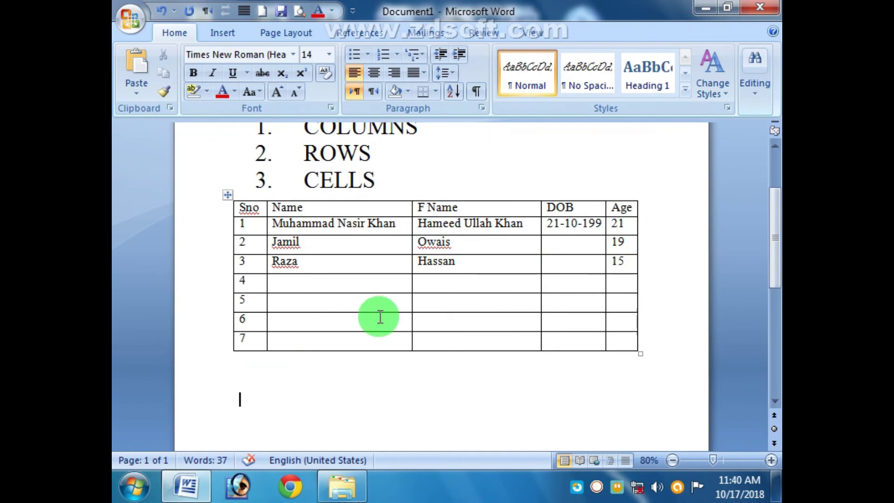
Step: Make the Sno, Name, F Name, DOB and Age headings bold and centred
scroll(400, 309, up, 3)
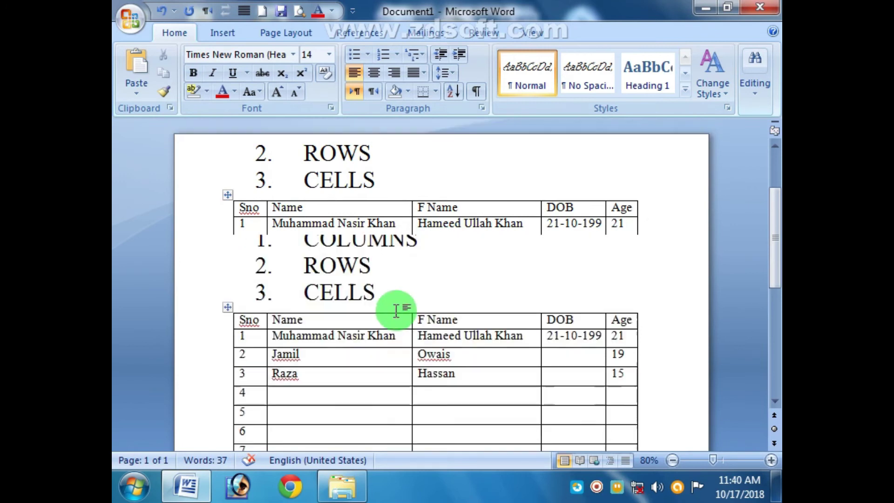
click(632, 318)
drag(632, 318, 247, 319)
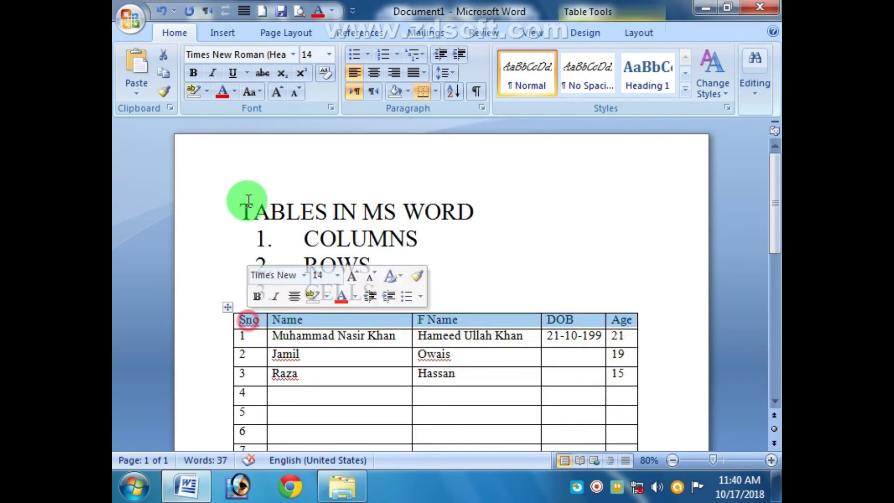
click(199, 73)
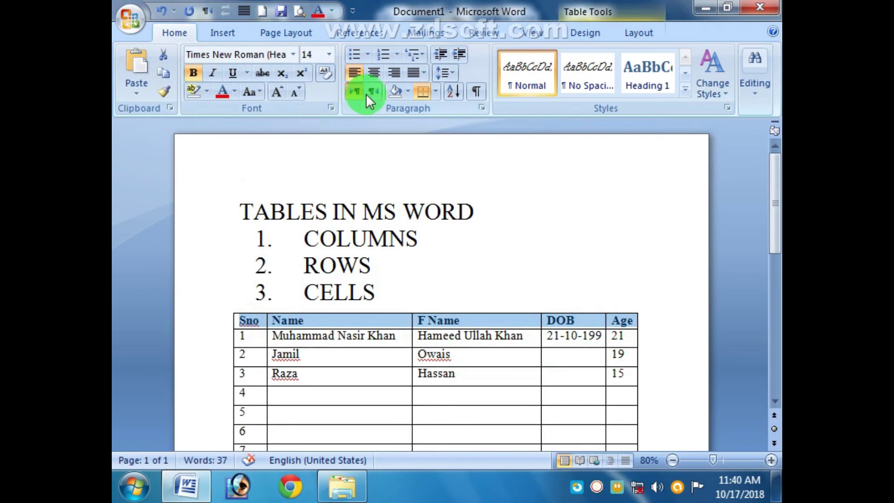
click(372, 73)
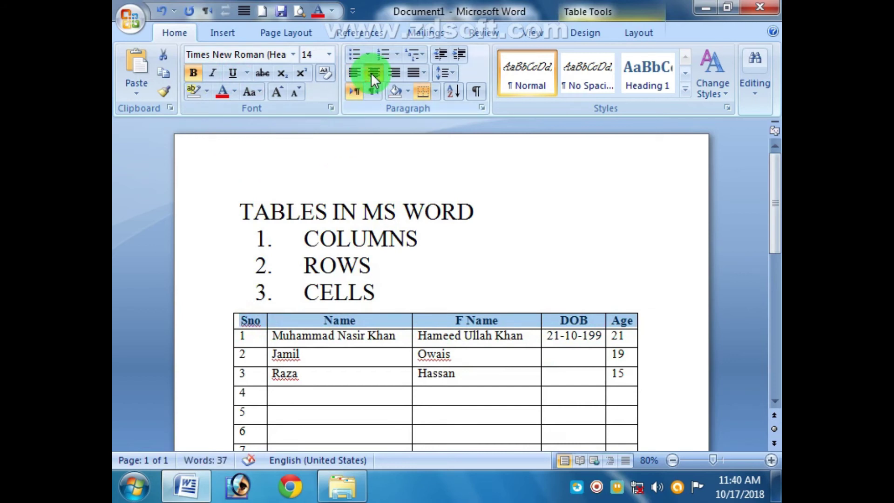
click(338, 372)
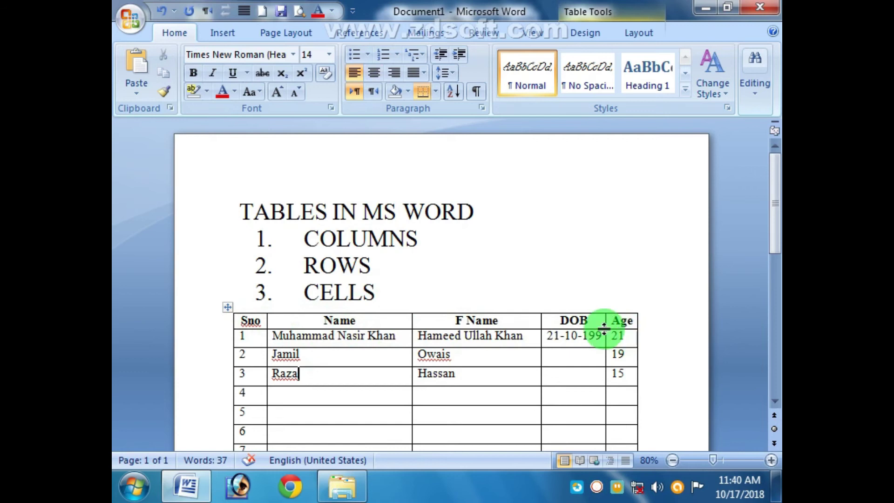
Step: At 110% zoom, heighten the header row, widen Sno slightly and left-align the Sno heading
click(771, 460)
click(771, 460)
click(771, 460)
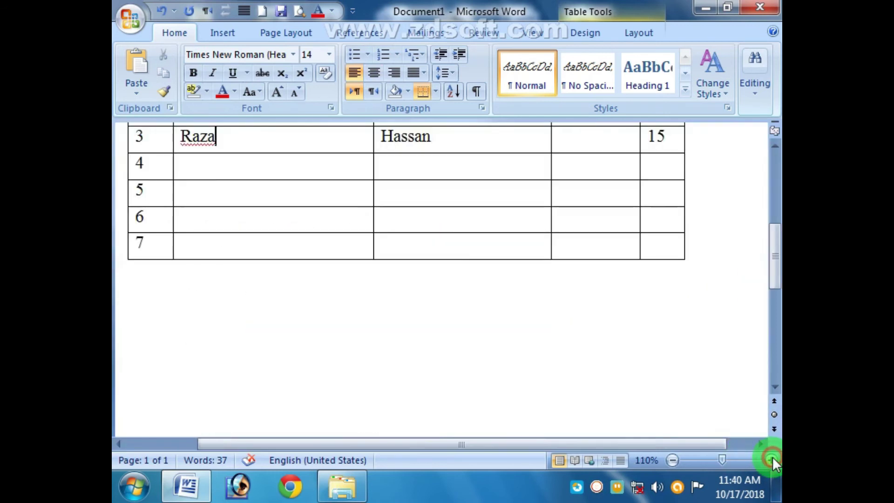
scroll(447, 386, up, 8)
drag(417, 446, 363, 446)
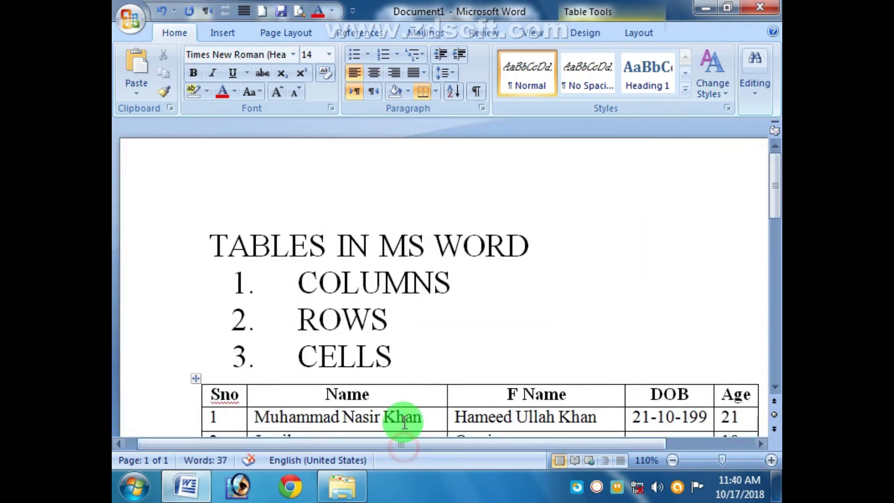
scroll(410, 416, down, 5)
scroll(768, 270, up, 1)
drag(775, 266, 769, 240)
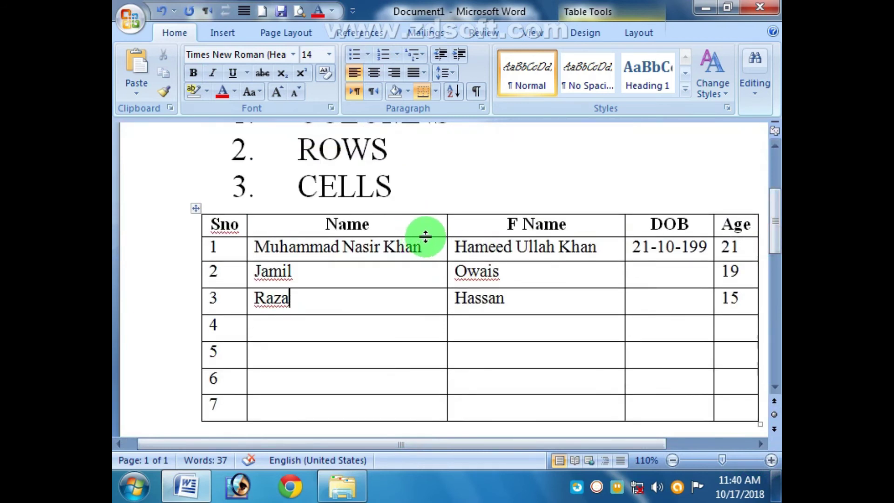
click(431, 238)
drag(431, 238, 426, 286)
drag(248, 233, 205, 231)
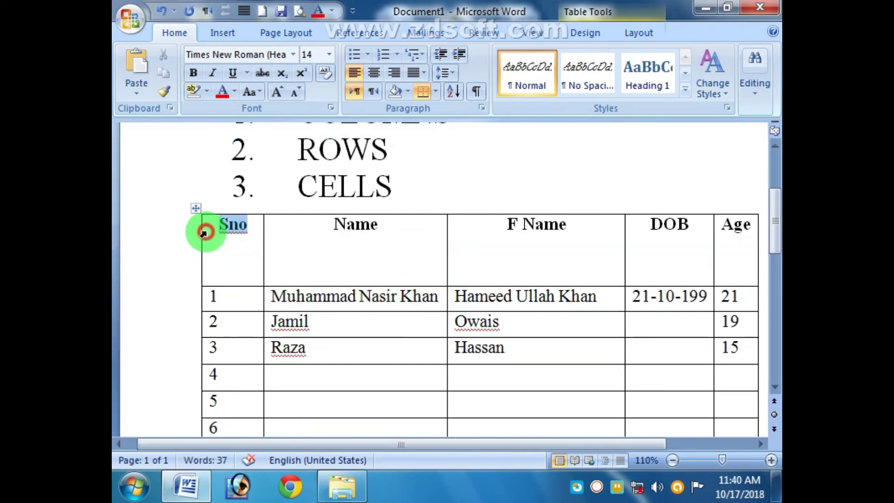
click(355, 74)
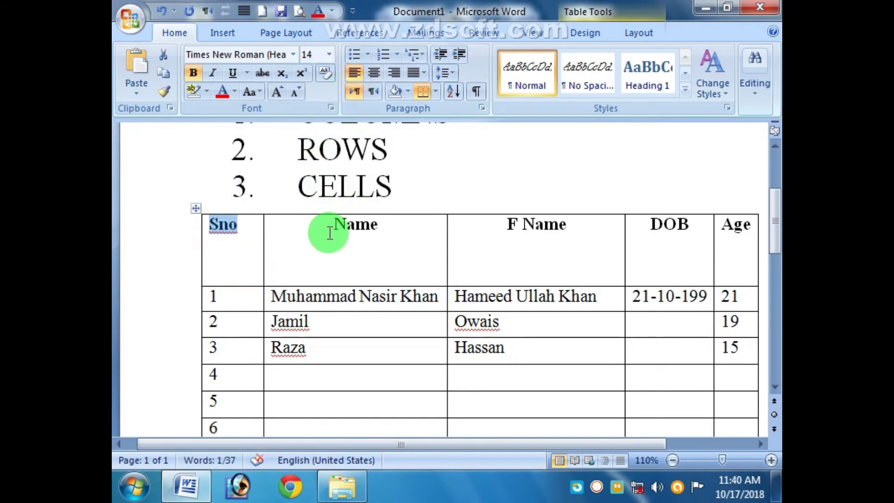
Step: Left-align the header headings Sno, Name, F Name, DOB and Age
drag(722, 225, 251, 236)
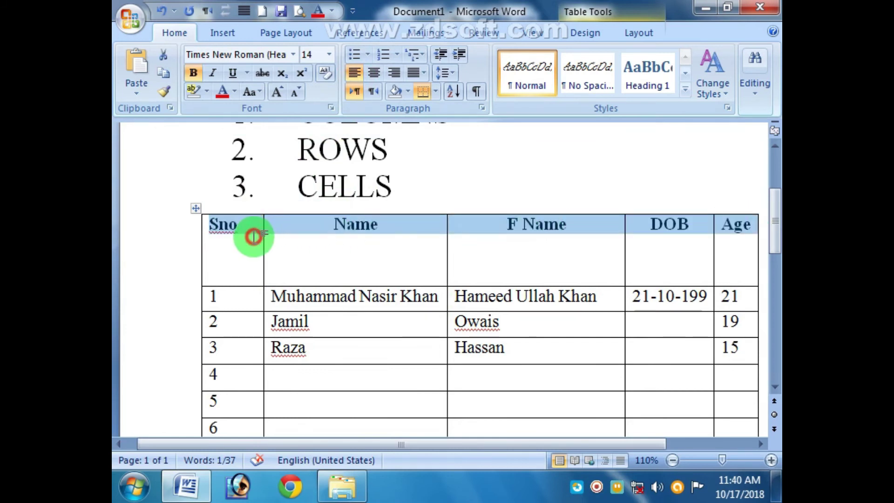
click(355, 73)
click(389, 269)
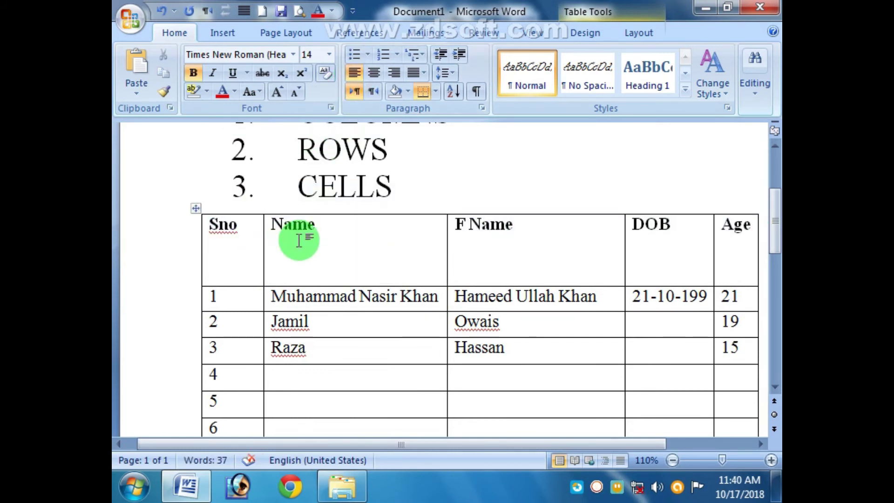
Step: Retype the Name heading, correcting a stray character
drag(313, 229, 272, 235)
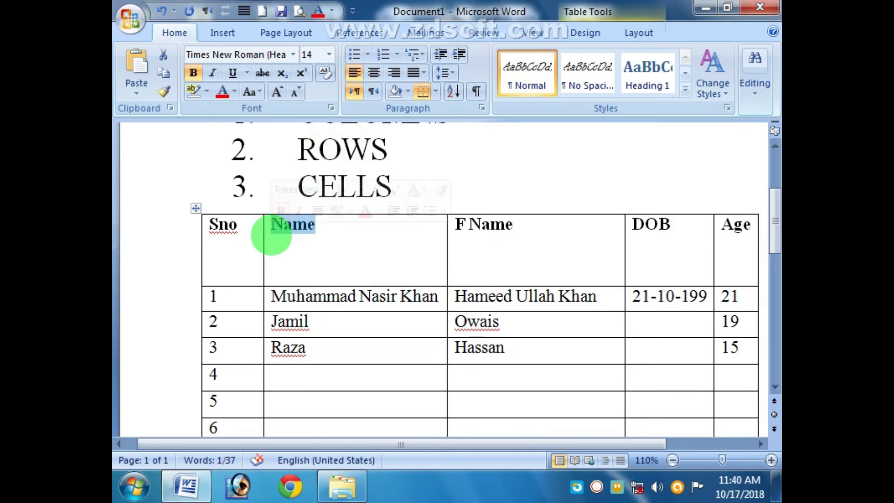
text(1)
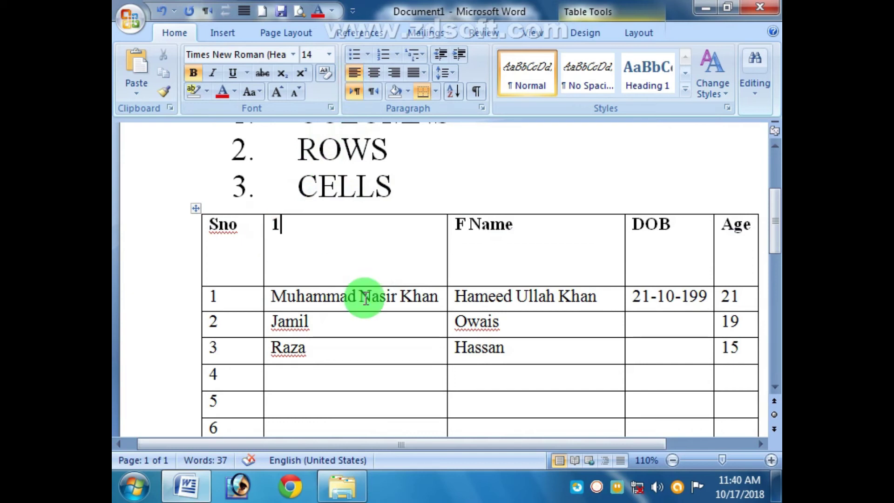
text(Name)
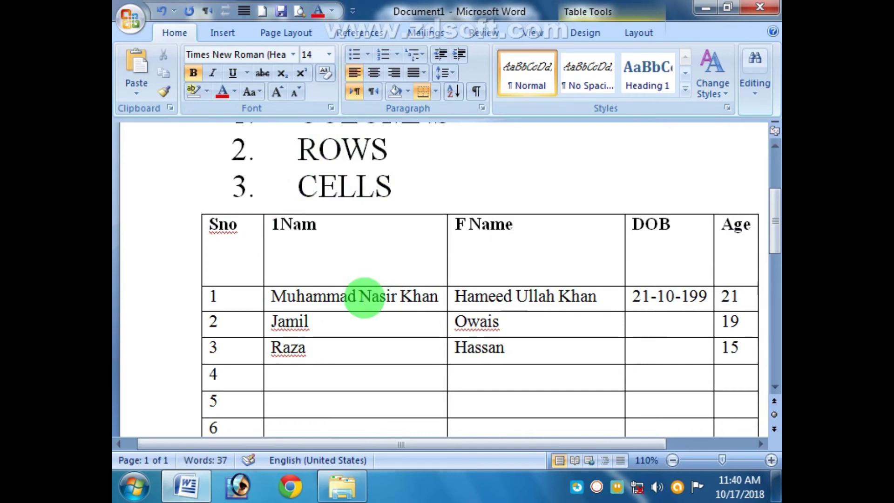
key(BackSpace)
key(BackSpace)
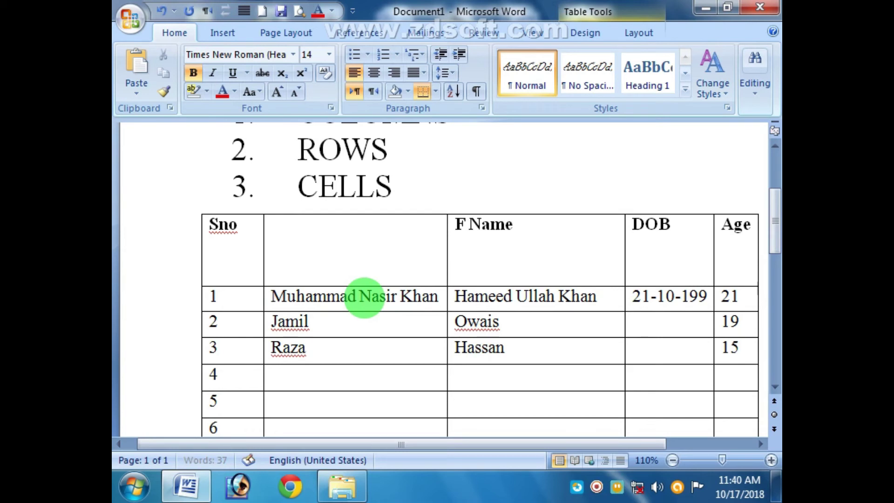
text(Name)
Step: Try centre and right alignment on the header row, then return to left alignment
drag(737, 226, 255, 222)
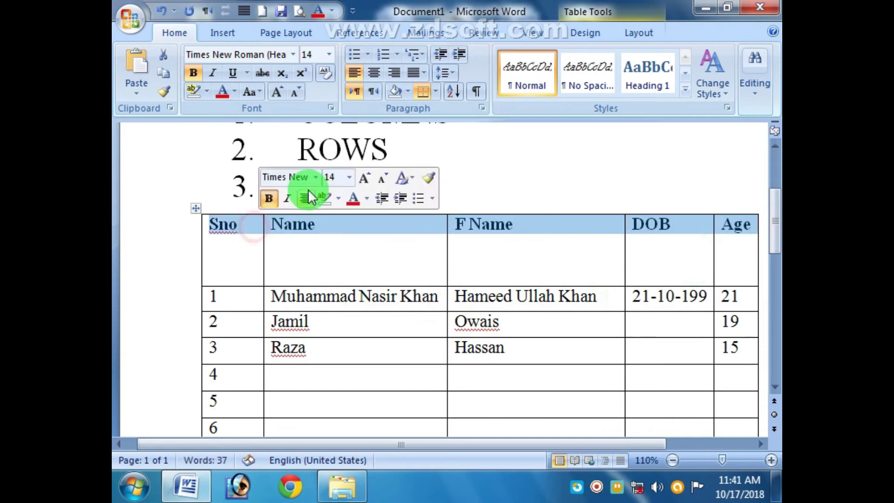
click(374, 72)
click(392, 73)
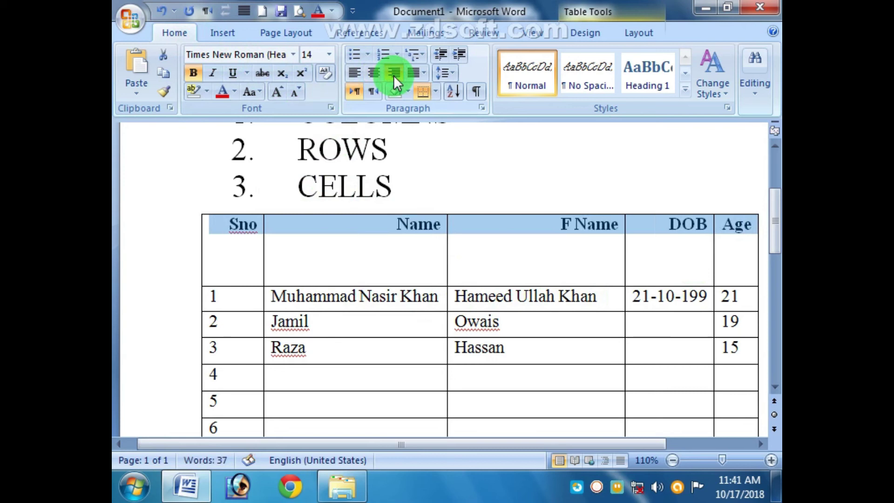
click(352, 75)
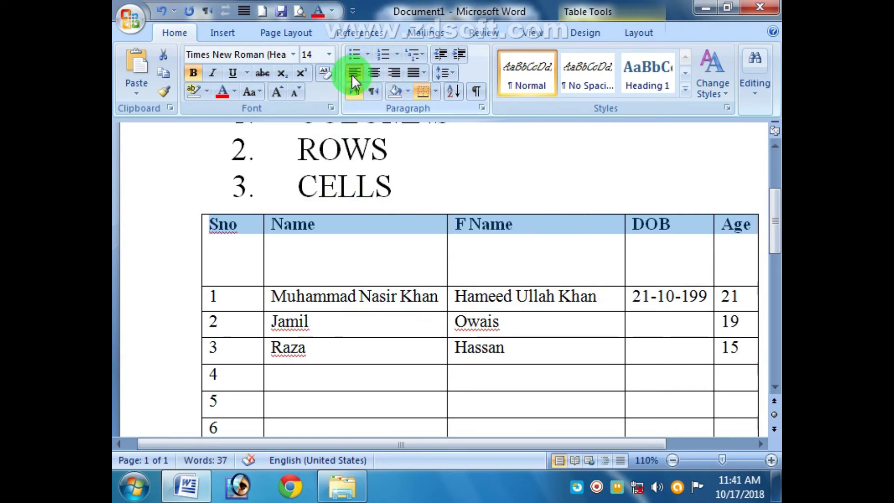
click(327, 231)
drag(327, 231, 275, 224)
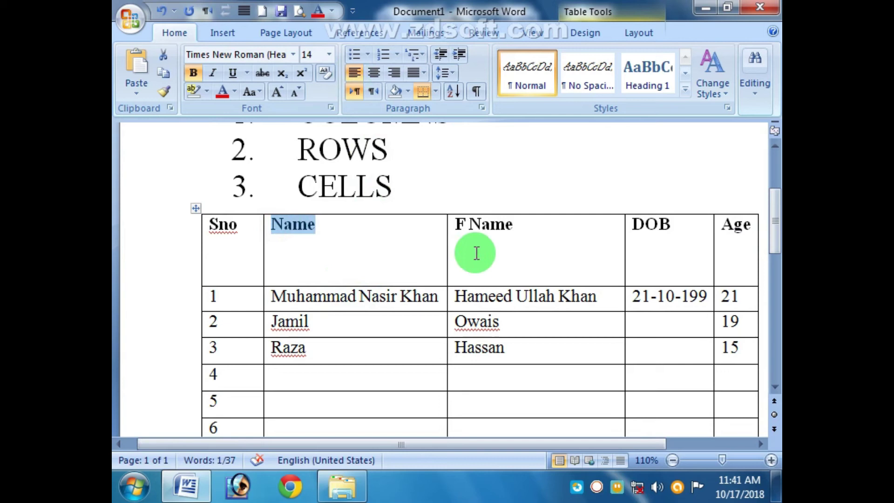
drag(745, 226, 255, 235)
Step: Try the cell alignment options, ending with header text centred horizontally and vertically
click(640, 37)
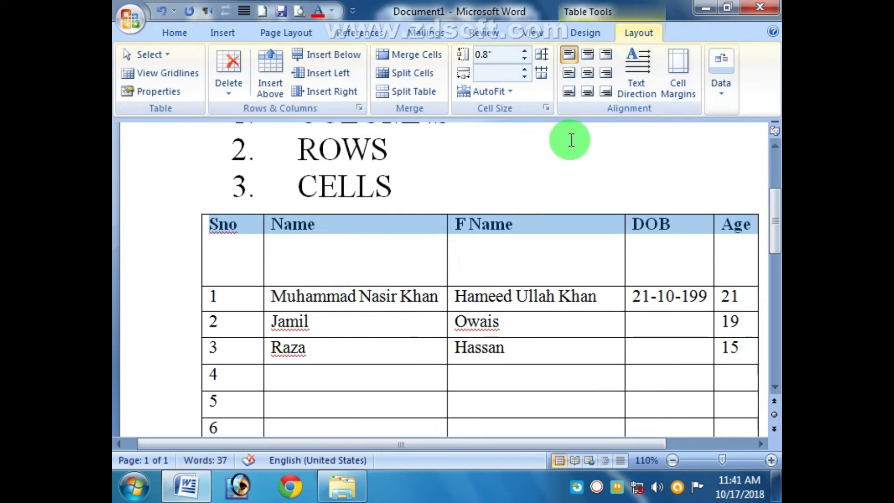
click(589, 55)
click(609, 54)
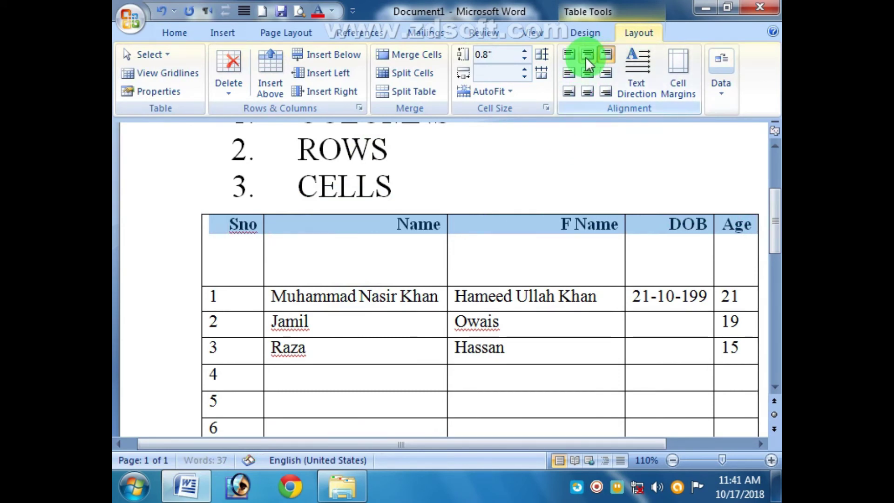
click(566, 56)
click(567, 76)
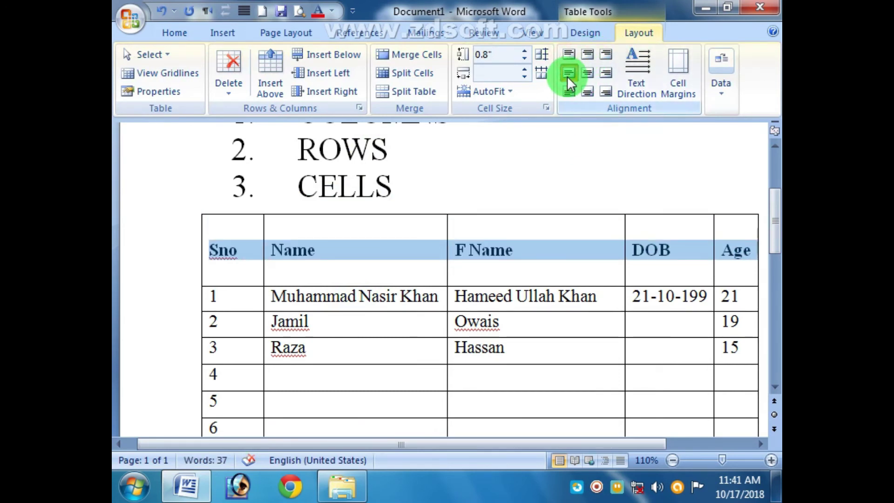
click(588, 75)
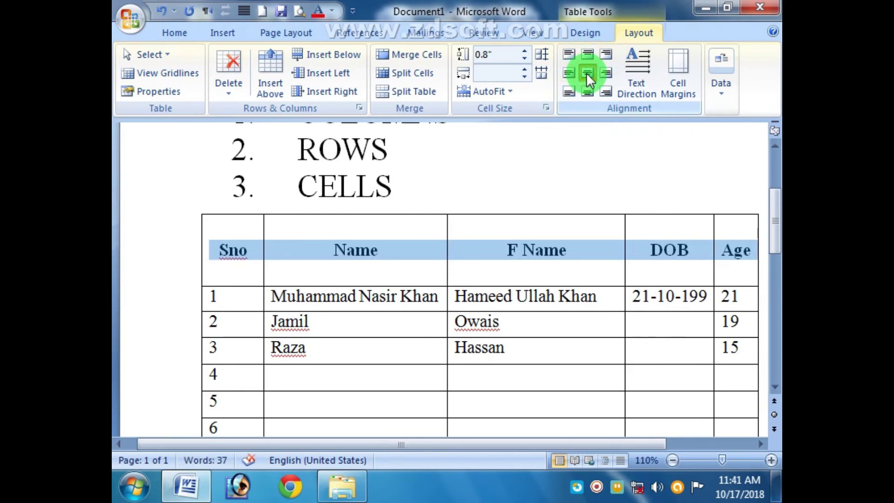
click(604, 72)
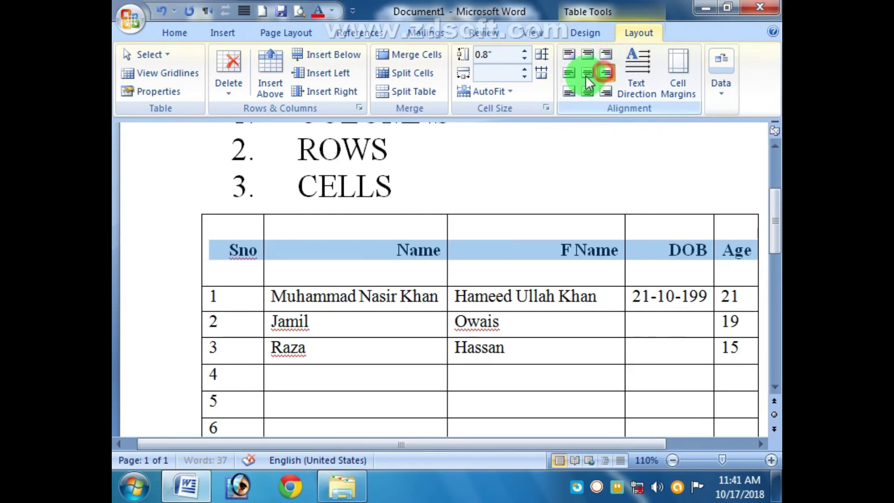
click(566, 92)
click(590, 94)
click(604, 93)
click(590, 76)
click(535, 253)
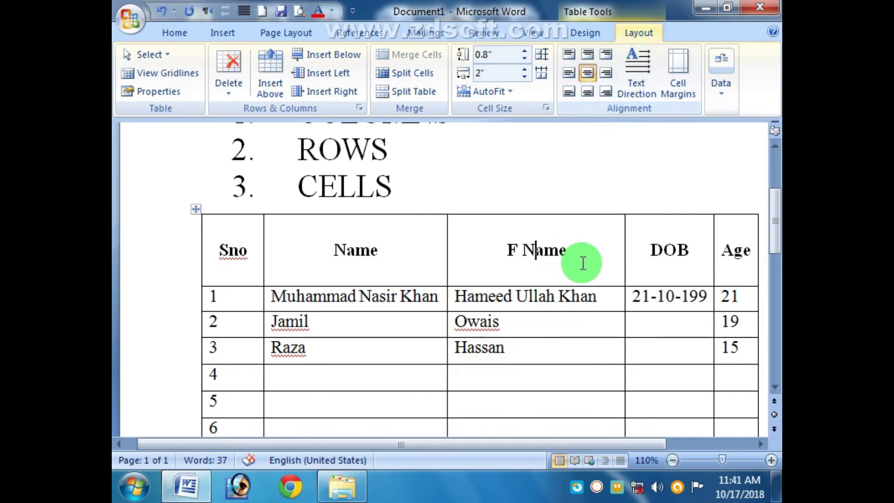
Step: Shrink the header row to about 0.31 inches and slightly widen the Age column
click(672, 460)
click(673, 460)
drag(649, 365, 244, 366)
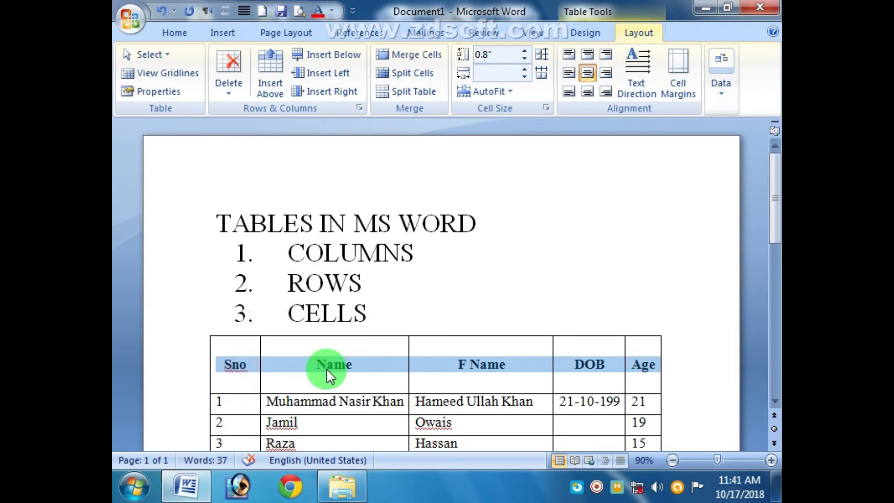
click(459, 385)
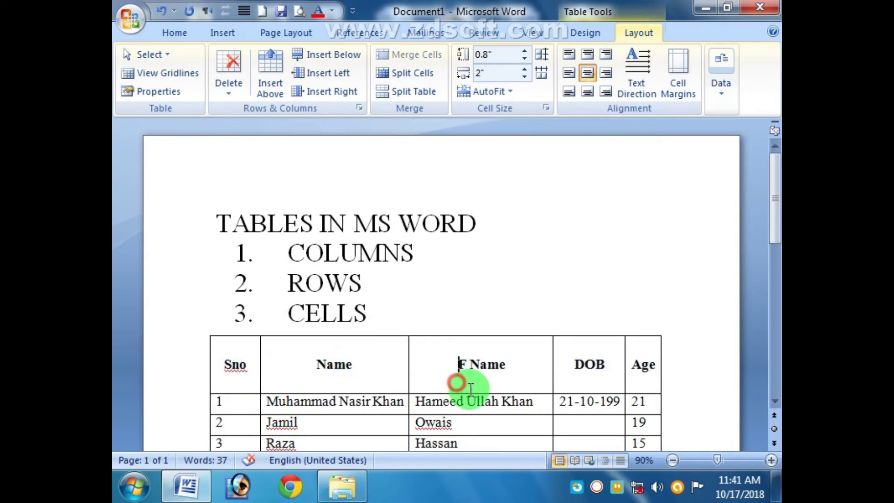
drag(480, 395, 474, 357)
drag(659, 356, 219, 346)
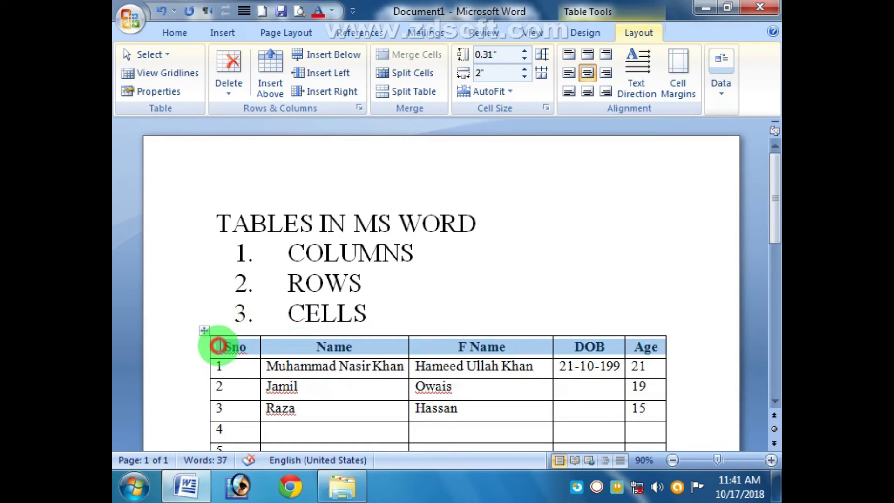
Step: Shade the header row light grey
click(592, 32)
click(567, 57)
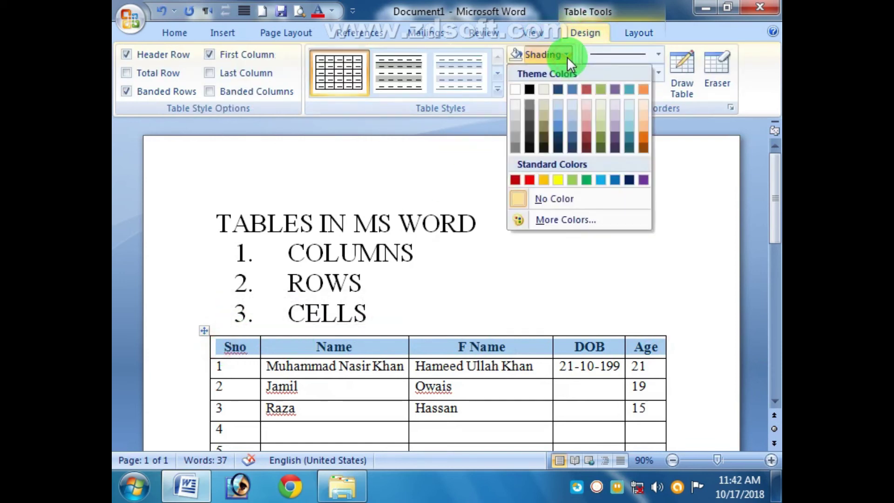
click(514, 112)
click(511, 279)
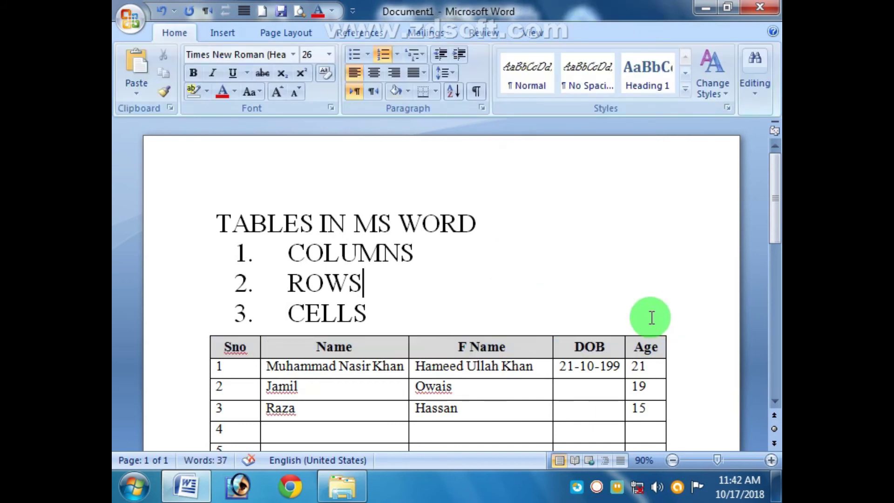
Step: Shade the Age column's data cells, rows 1 to 7, yellow
scroll(650, 316, down, 10)
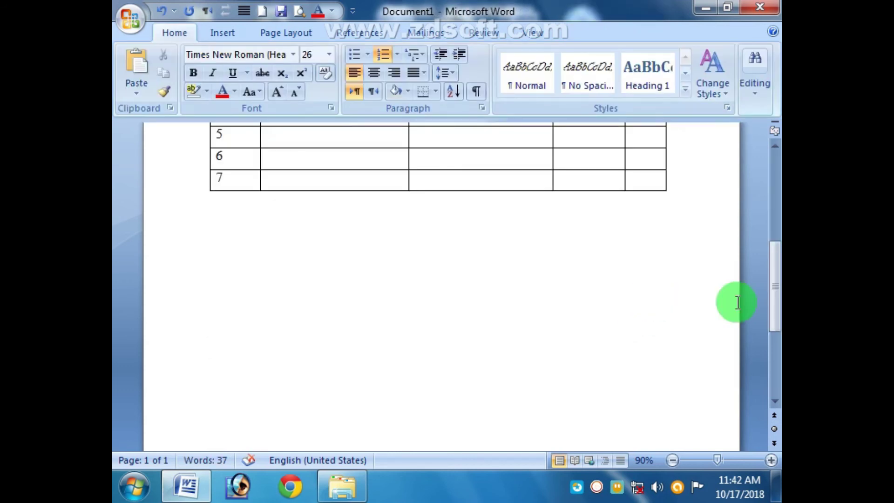
drag(772, 310, 772, 278)
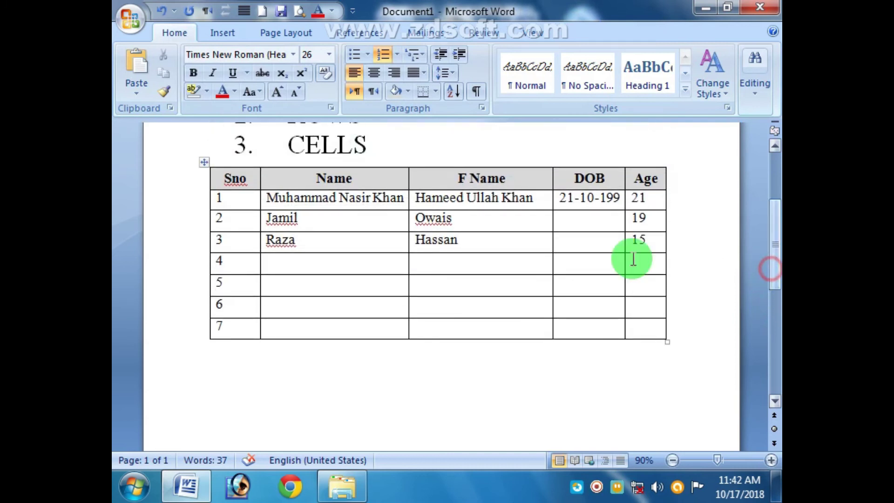
drag(652, 205, 654, 325)
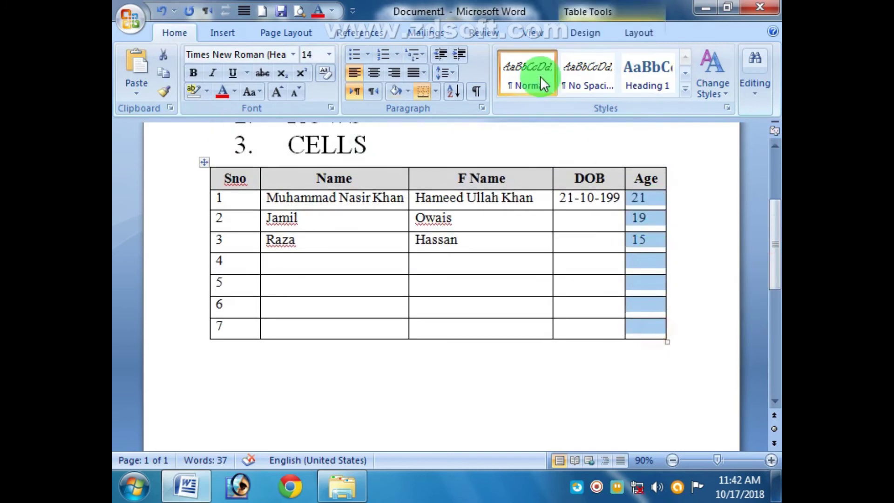
click(580, 34)
click(566, 54)
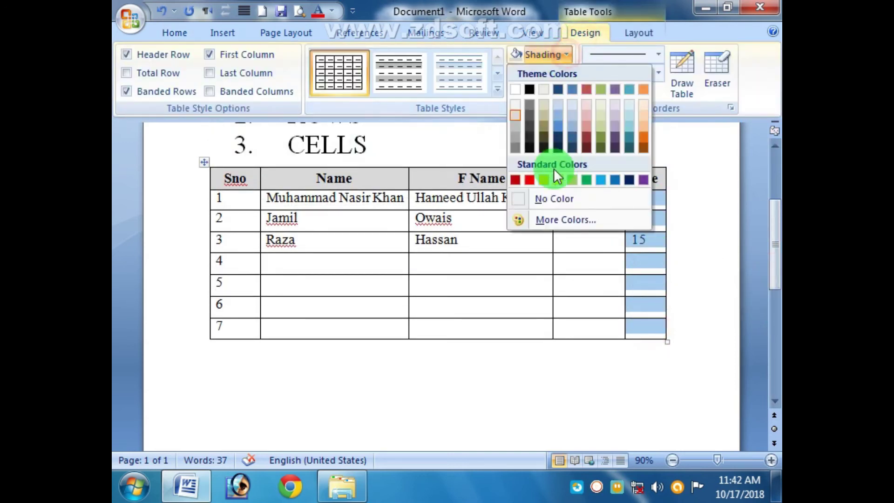
click(558, 181)
click(662, 373)
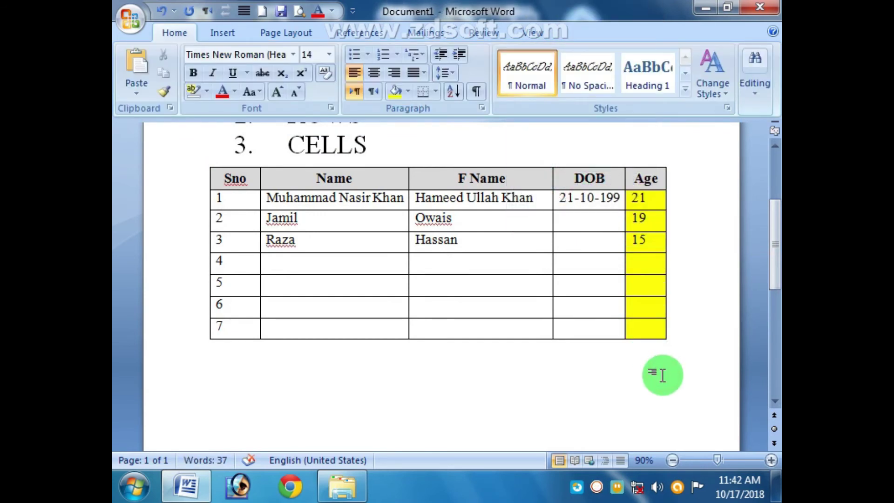
Step: Shade row 4's F Name cell light green
click(466, 260)
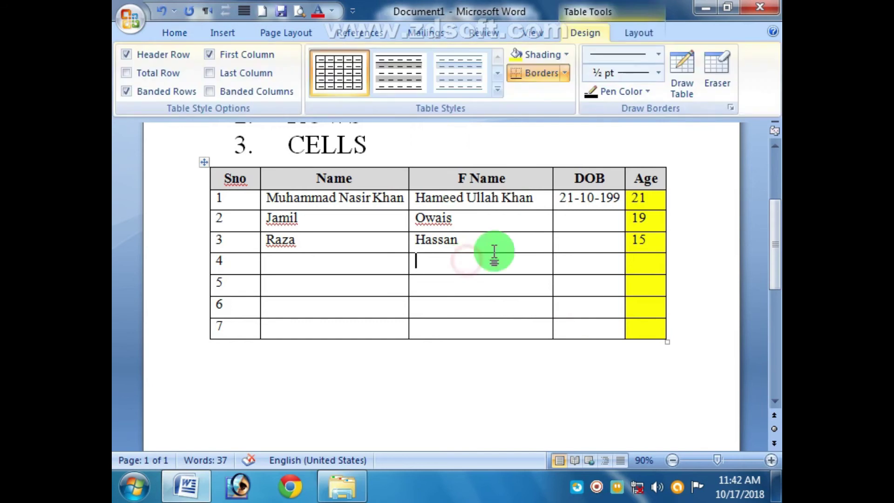
click(570, 54)
click(569, 177)
click(560, 378)
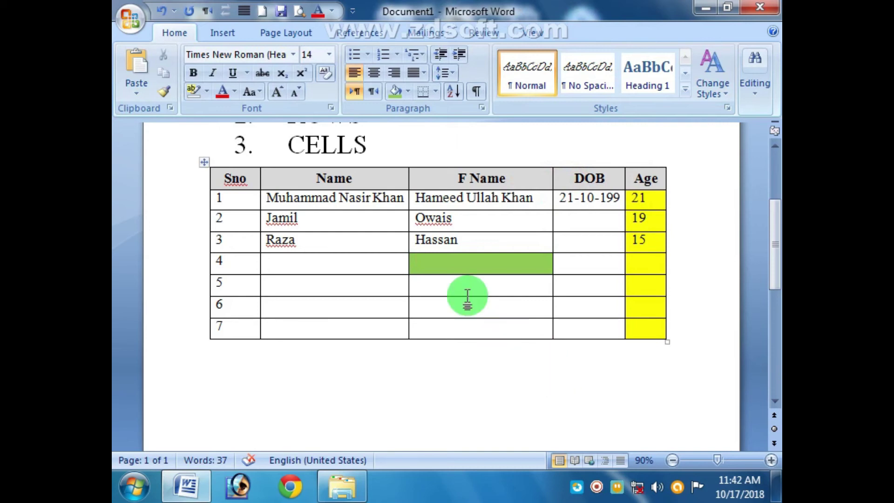
Step: Rename the F Name heading to Attendance
click(509, 177)
drag(509, 178, 450, 172)
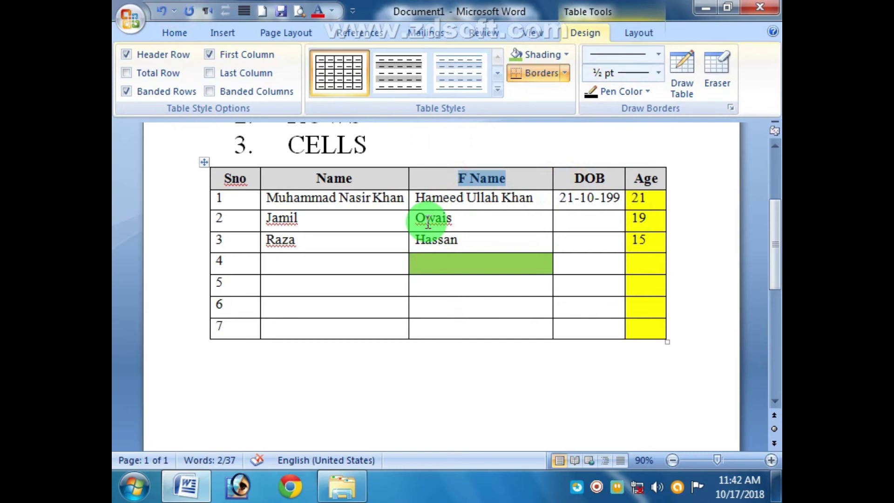
text(Atte)
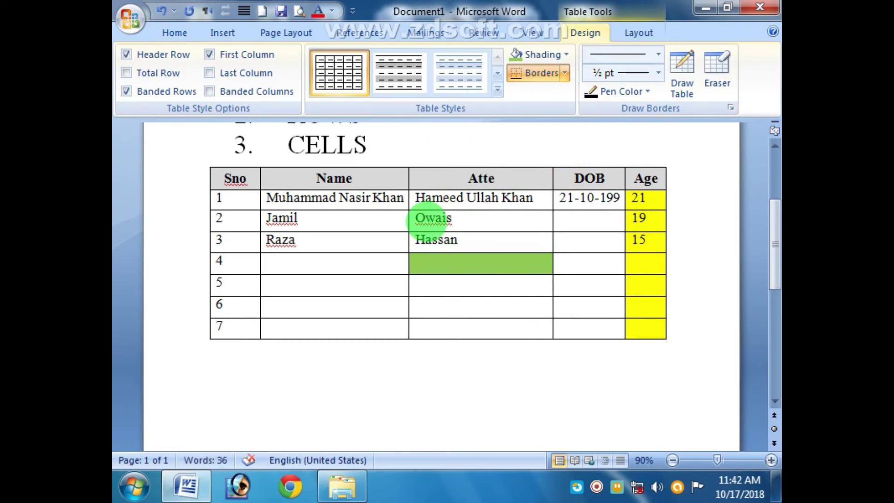
text(nd)
key(BackSpace)
text(ndance)
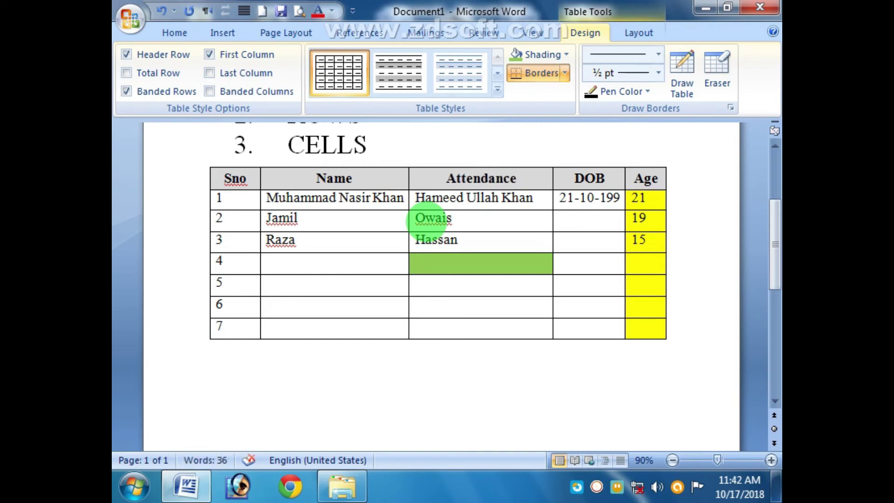
click(498, 325)
click(516, 177)
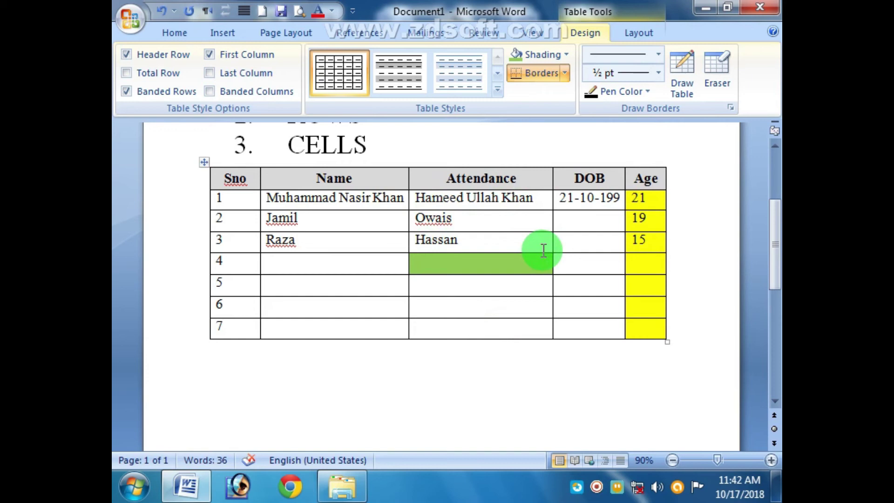
Step: Rotate the Attendance heading to read bottom-to-top, raising the header row to about 0.79 inches
click(485, 178)
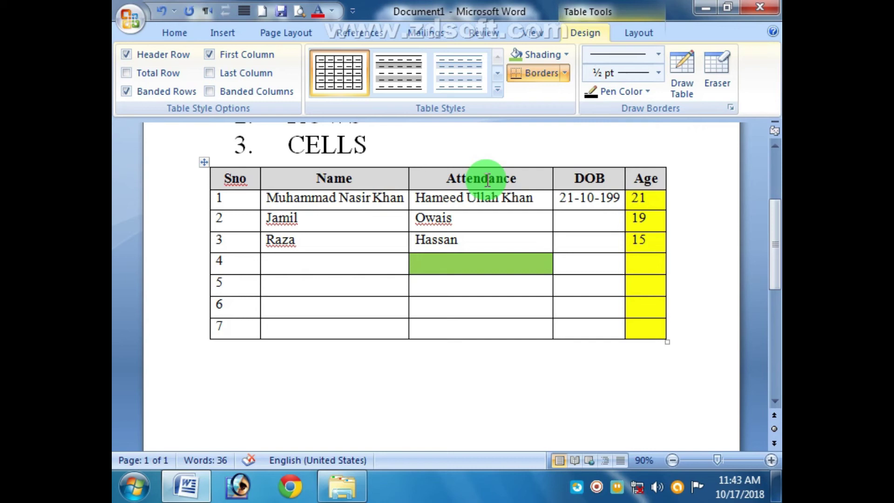
click(639, 34)
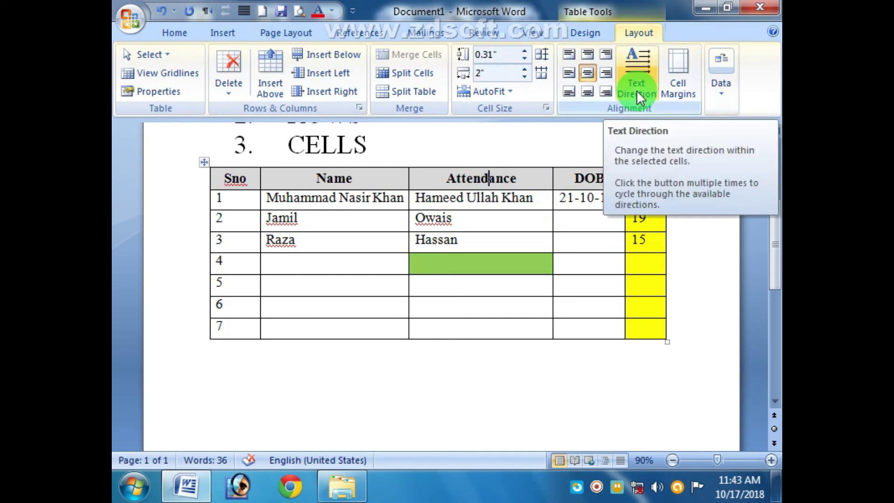
click(636, 77)
click(636, 77)
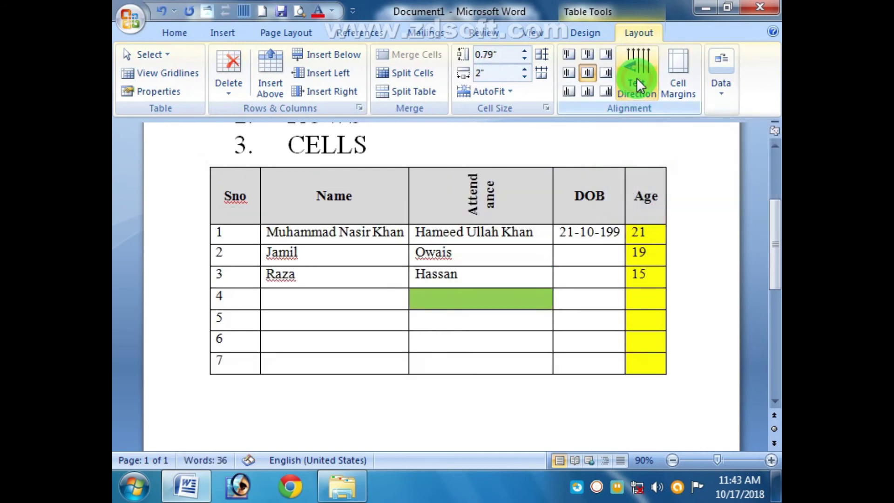
click(636, 78)
click(636, 77)
click(636, 76)
click(636, 77)
click(636, 77)
click(636, 77)
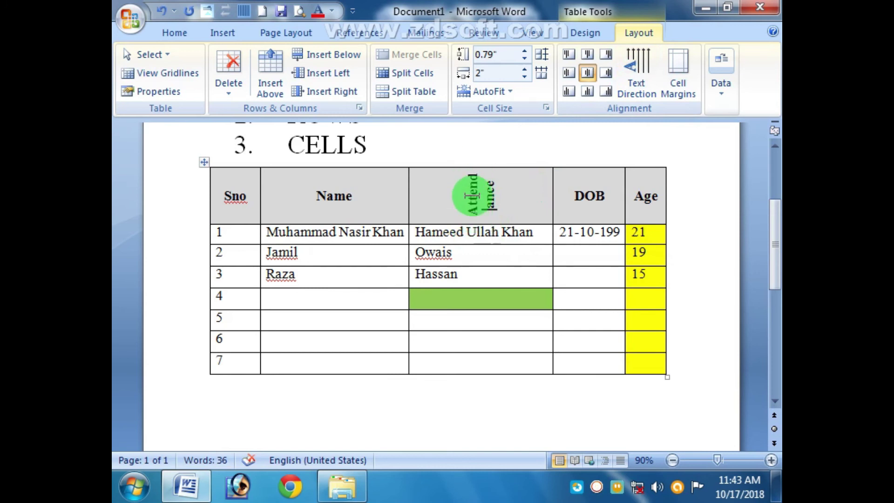
click(485, 319)
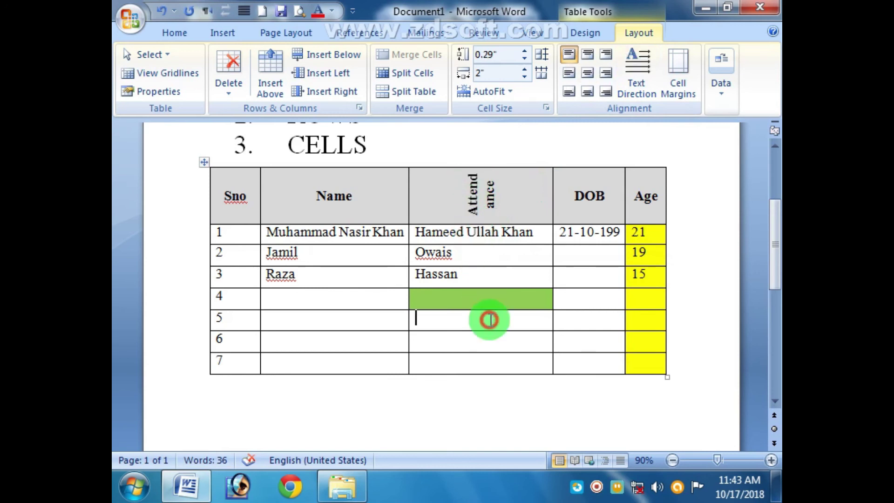
Step: Enlarge the header row, clear the father names, and enter attendance for rows 1 and 2
drag(479, 225, 521, 388)
key(Delete)
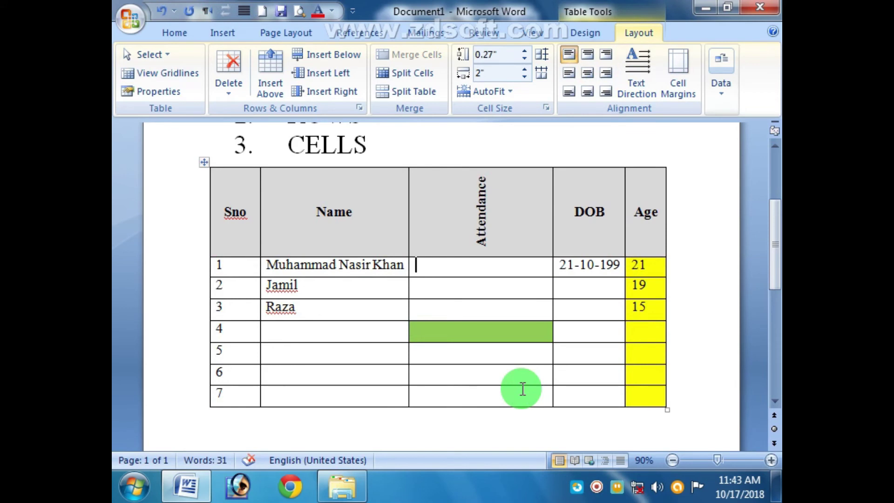
text(25)
key(Down)
text(3)
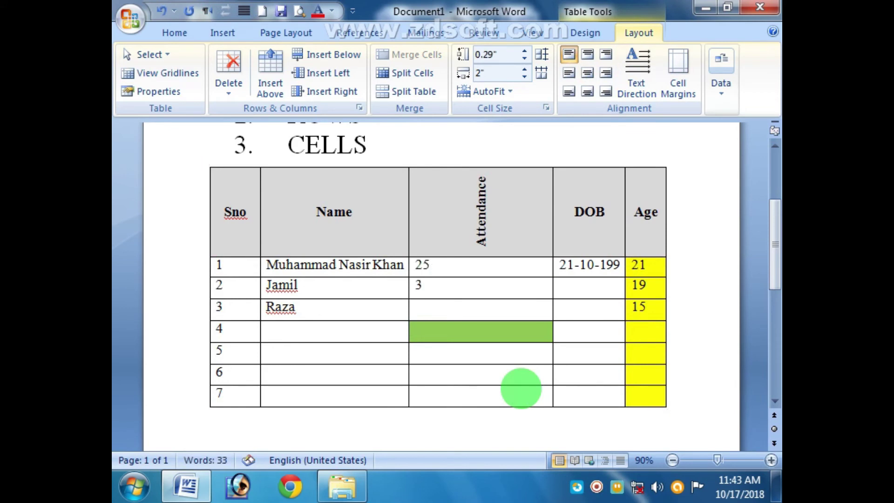
key(BackSpace)
text(0)
Step: Enter attendance values 26, 29, 28 and 26 for rows 3 to 6
key(Down)
text(26)
key(Down)
text(29)
key(Down)
text(28)
key(Down)
text(26)
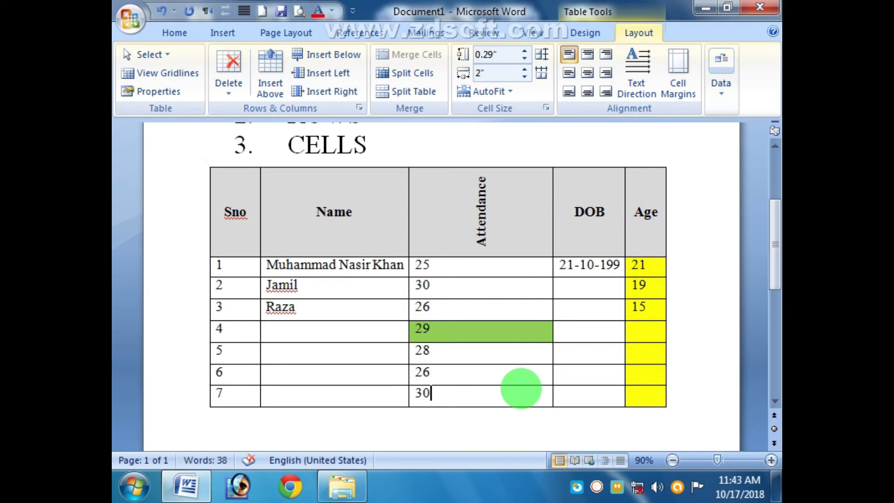
Step: Keep the Attendance heading vertical and narrow its column to fit the numbers
click(501, 231)
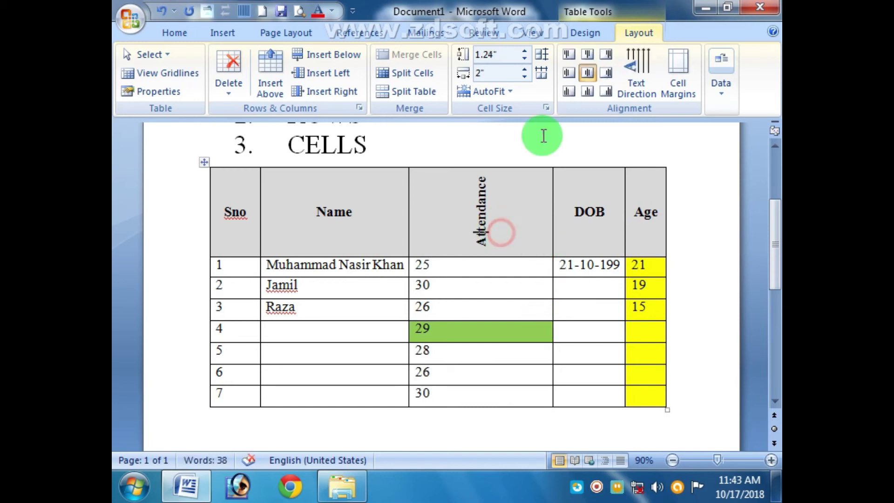
click(647, 68)
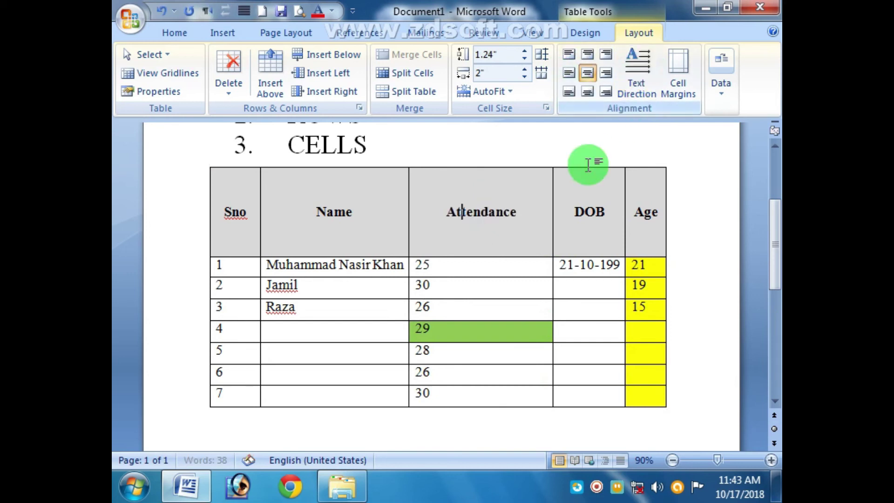
drag(548, 197, 512, 201)
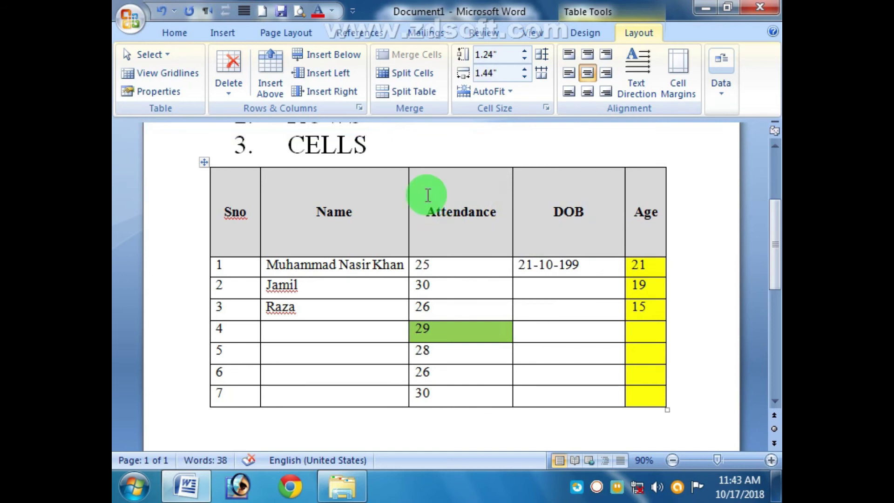
click(644, 93)
drag(512, 226, 436, 235)
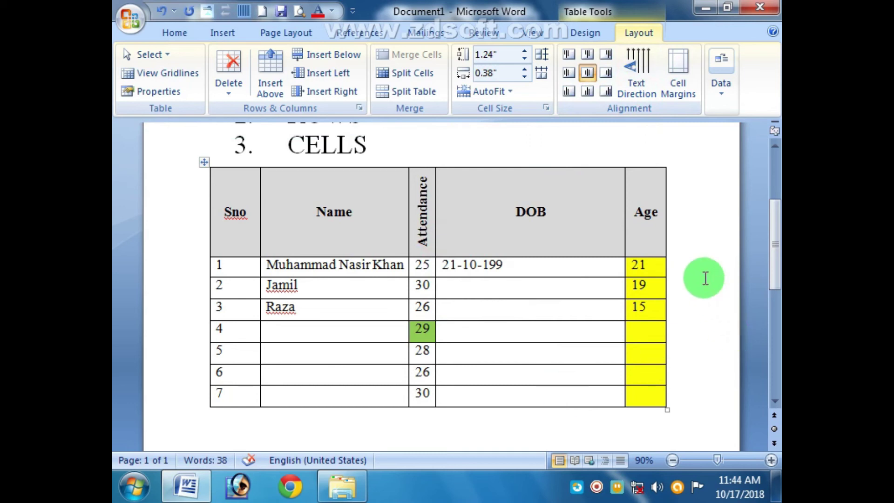
Step: Turn the Age heading vertical and narrow the Age column
click(649, 227)
click(639, 74)
click(639, 73)
drag(665, 230, 649, 234)
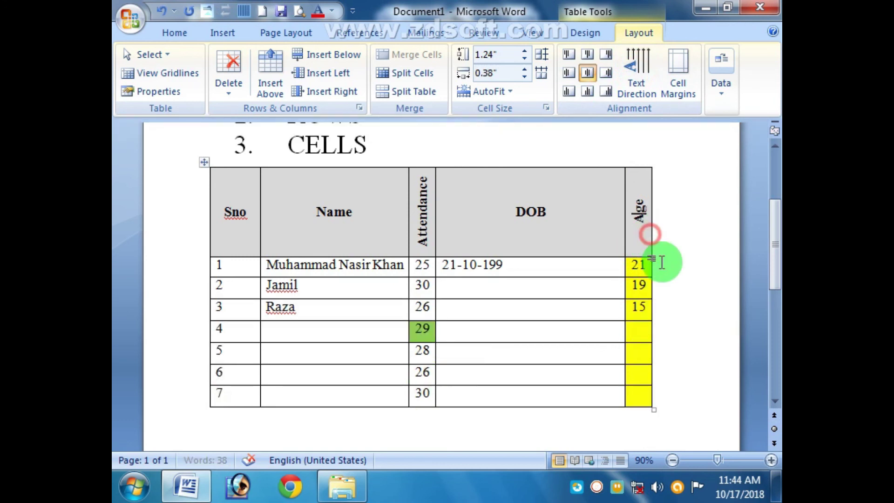
drag(535, 212, 510, 211)
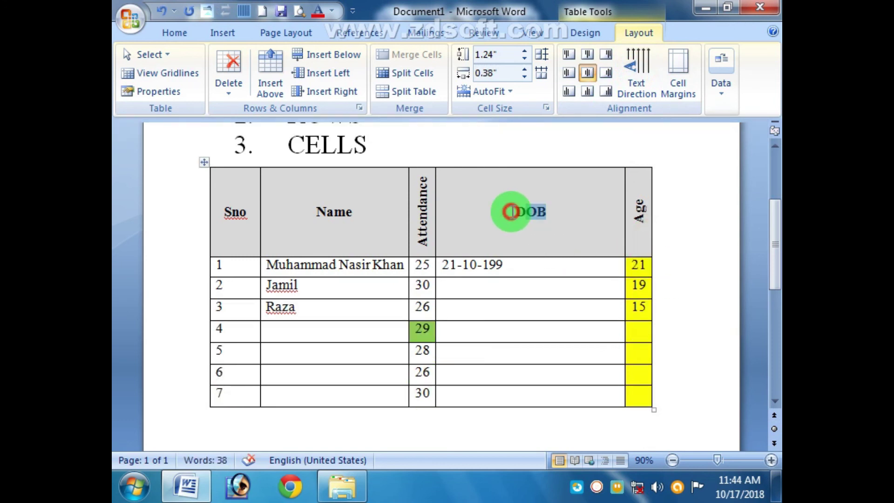
Step: Rename the DOB heading to Grade and replace the dates with A, B, C, A, B, C, A
text(Grade)
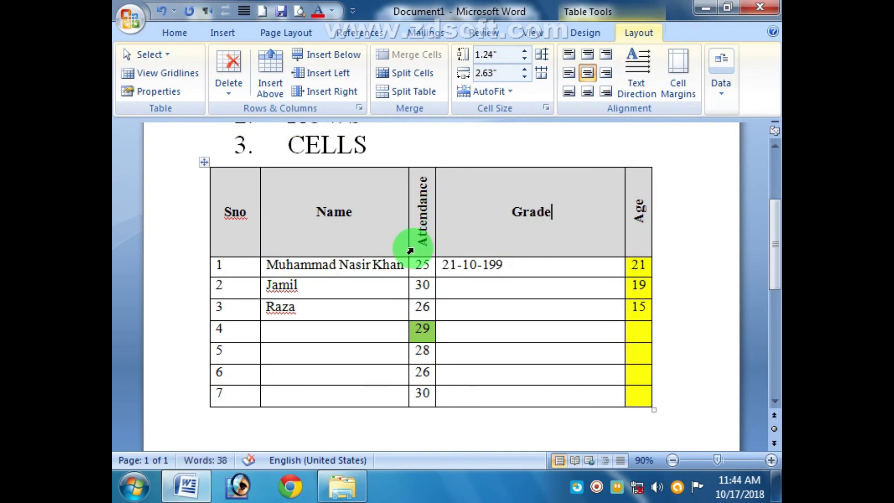
drag(494, 275, 499, 392)
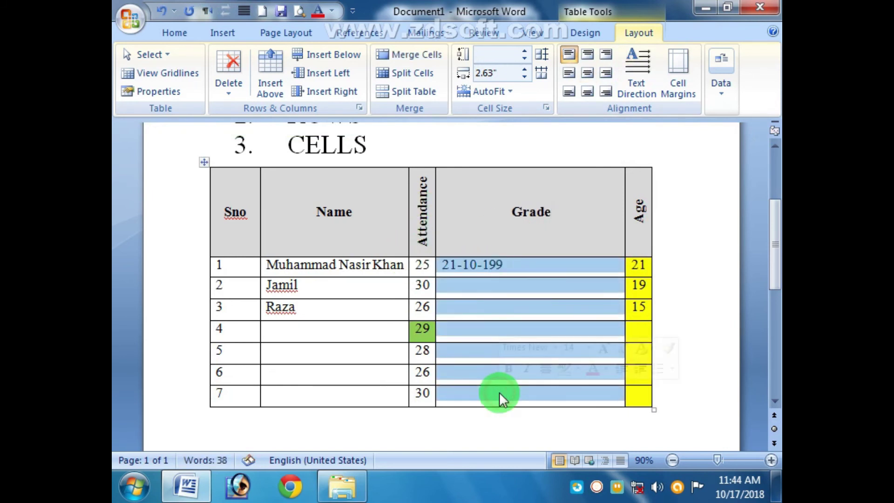
key(Delete)
text(A)
key(Down)
text(B)
key(Down)
text(C)
key(Down)
text(A)
key(Down)
text(B)
key(Down)
text(C)
key(Down)
text(A)
Step: Narrow the Grade column to 0.38 inch with its heading reading bottom-to-top
click(531, 234)
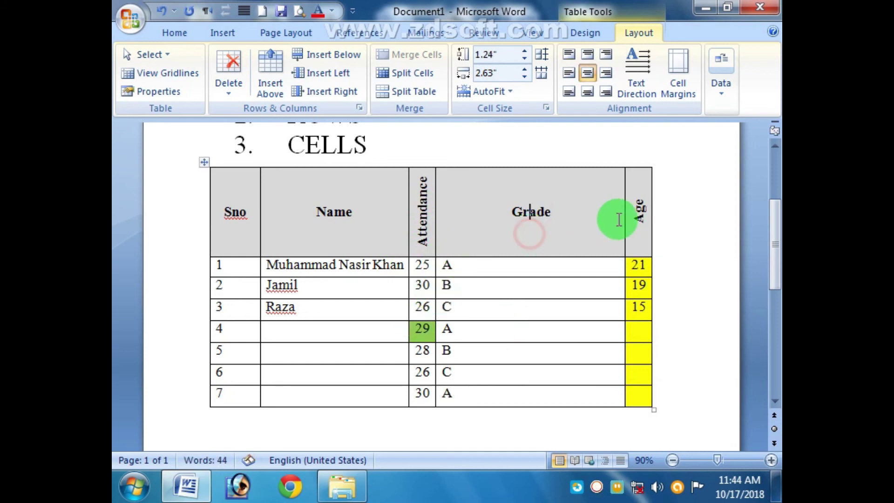
drag(624, 211, 498, 228)
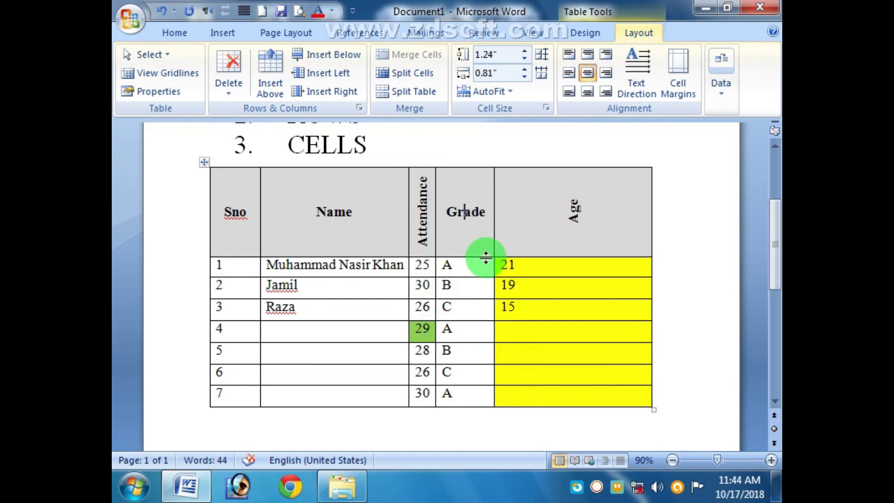
drag(494, 228, 471, 226)
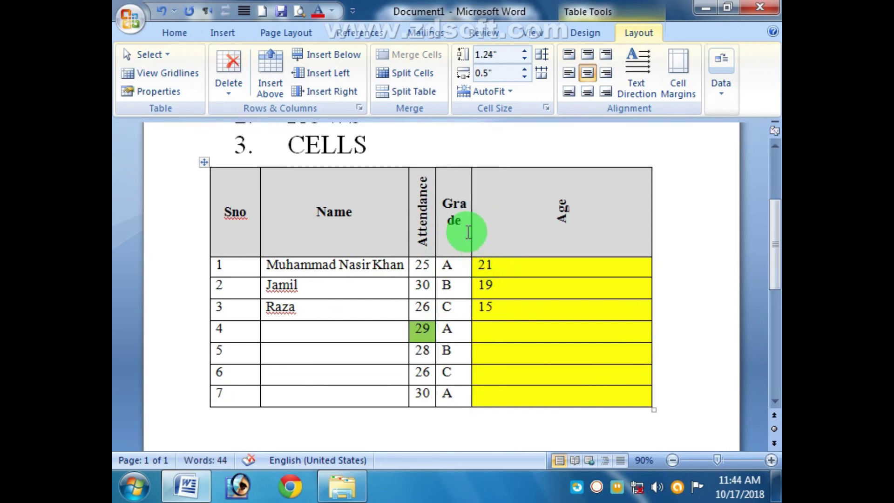
click(622, 79)
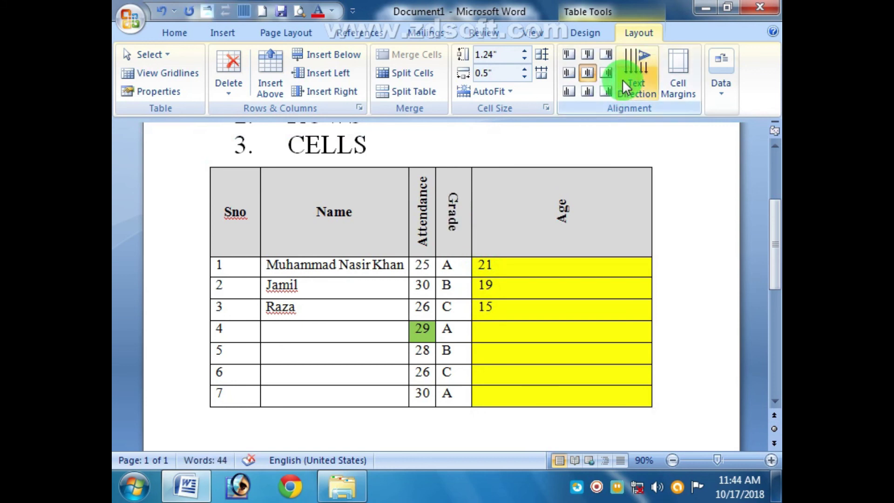
click(621, 80)
drag(471, 225, 463, 226)
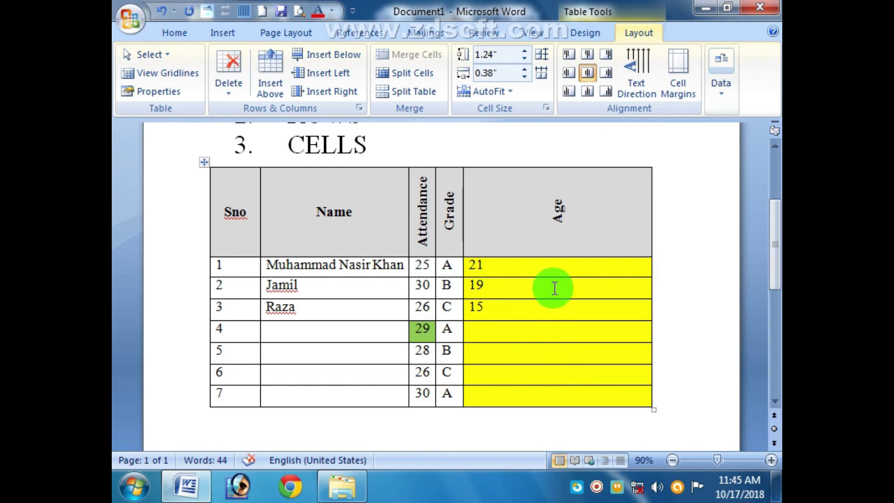
scroll(559, 270, up, 3)
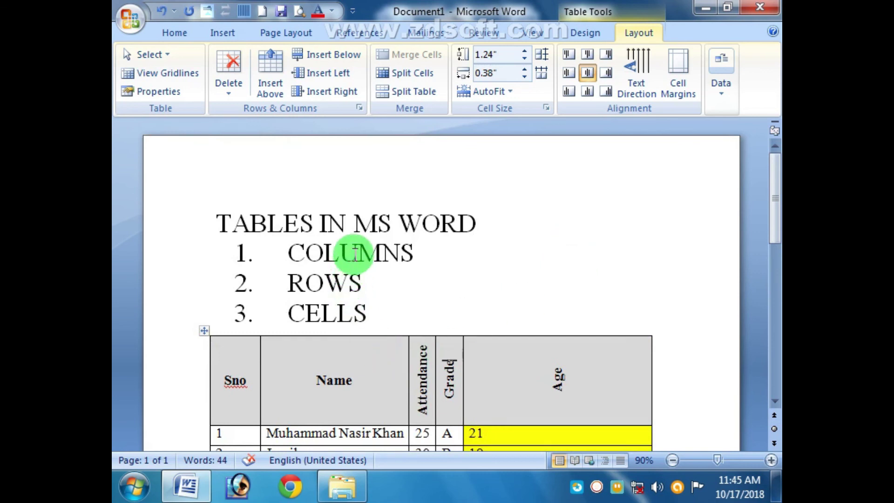
click(351, 252)
click(353, 311)
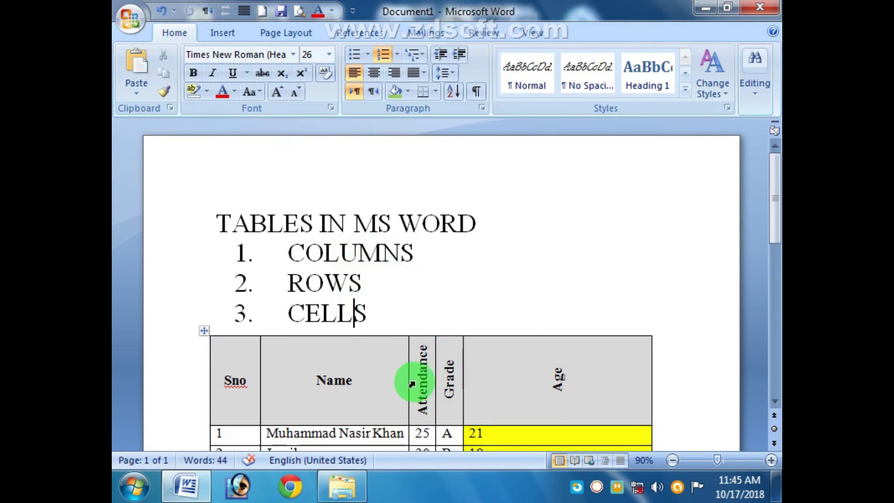
drag(534, 385, 235, 385)
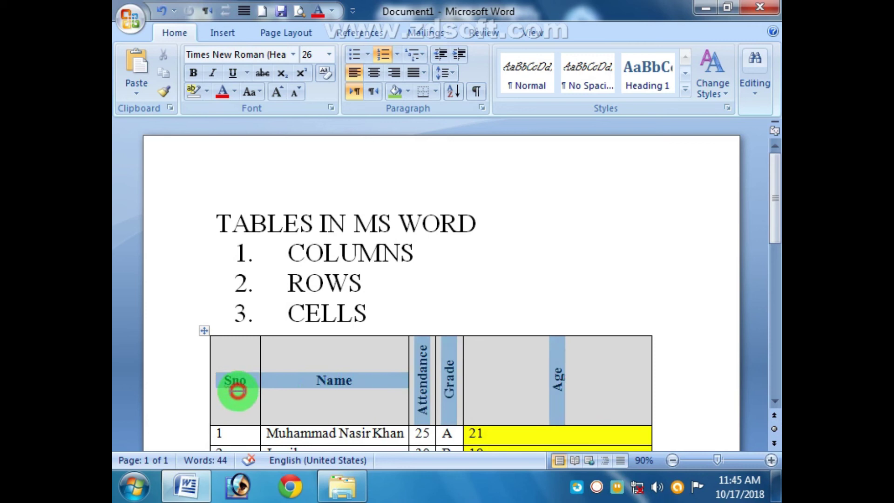
click(638, 31)
click(567, 74)
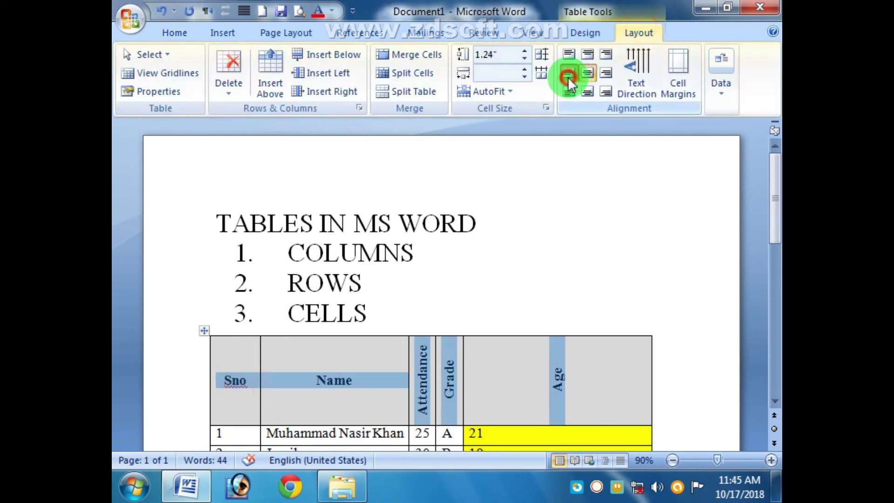
click(588, 70)
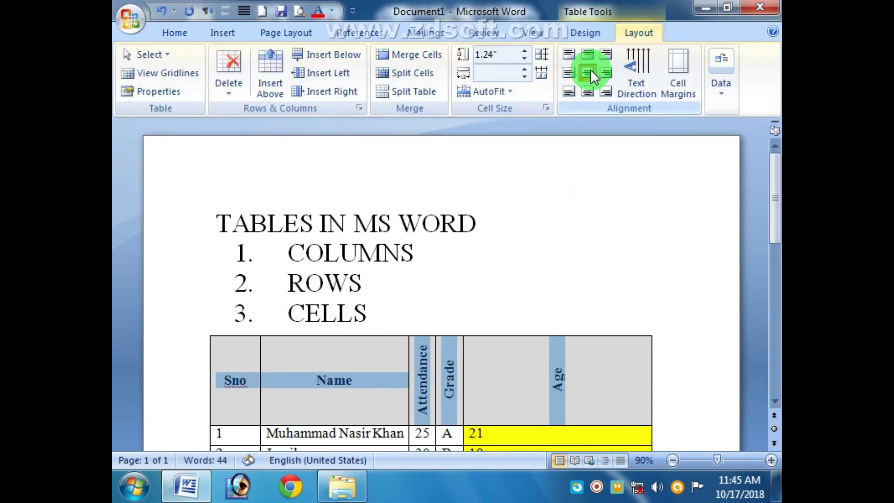
click(593, 399)
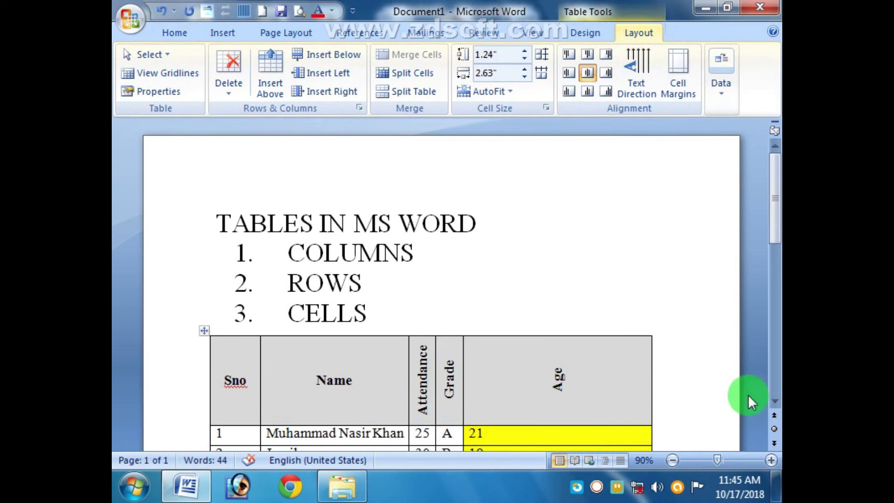
click(772, 400)
scroll(770, 397, down, 4)
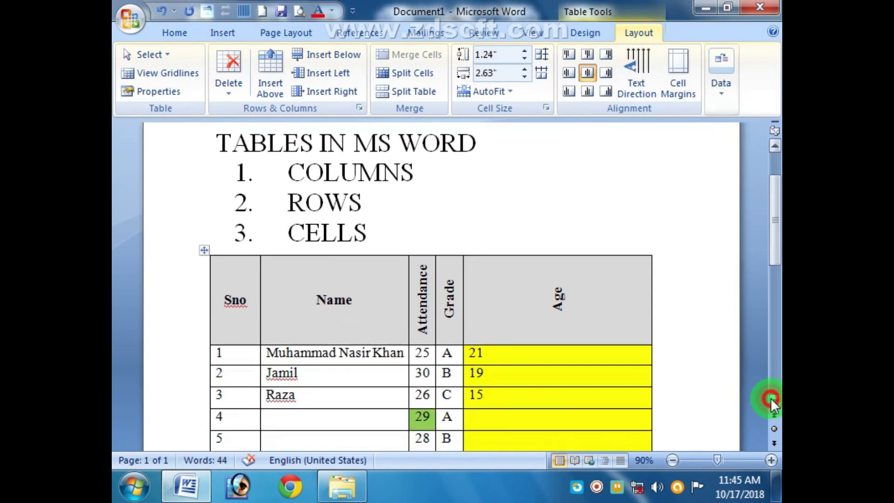
key(Up)
Step: Give the Sno column a left border
click(287, 247)
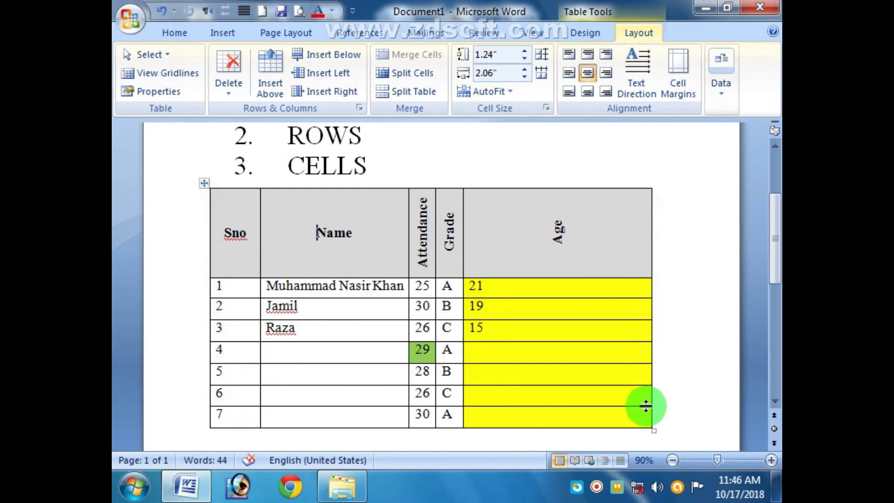
click(242, 215)
drag(242, 215, 242, 405)
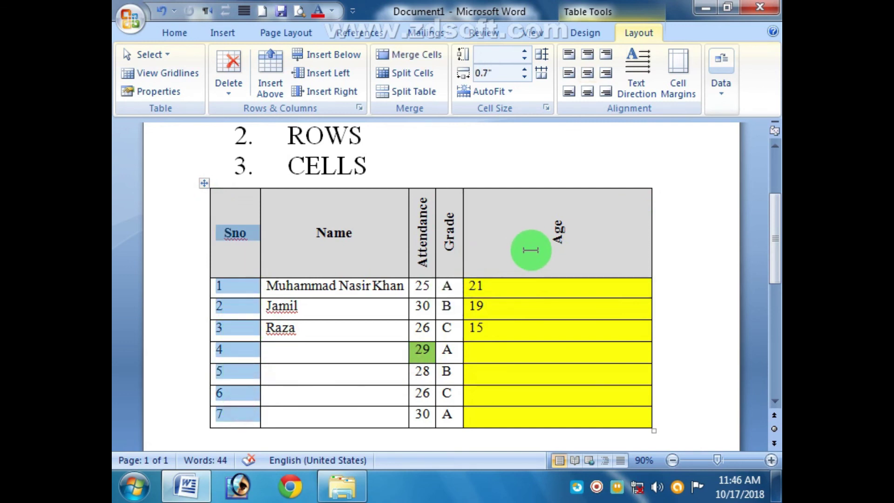
click(586, 32)
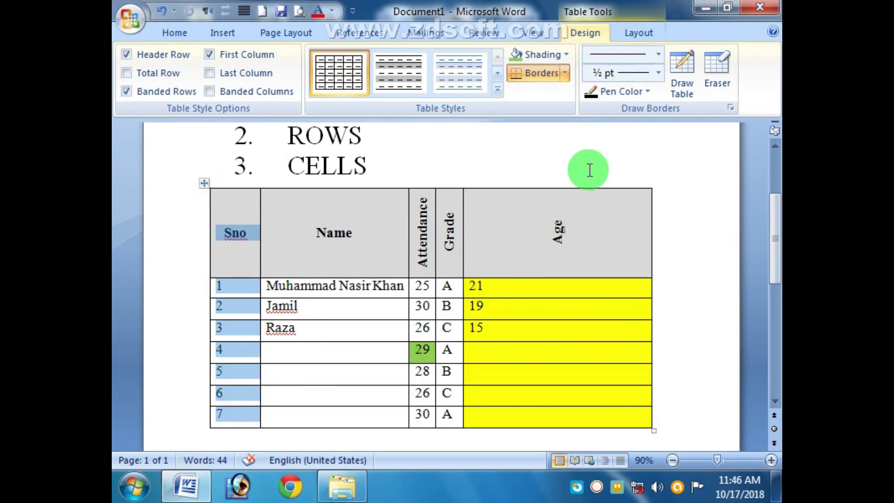
click(565, 73)
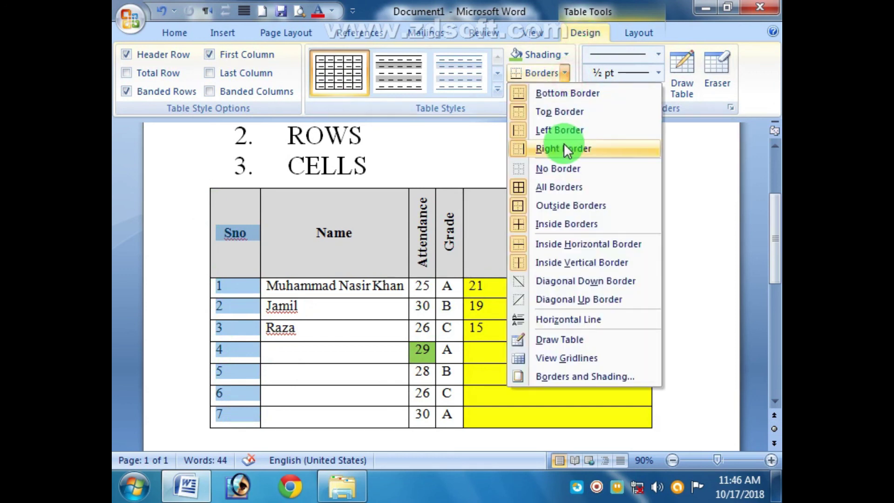
click(549, 131)
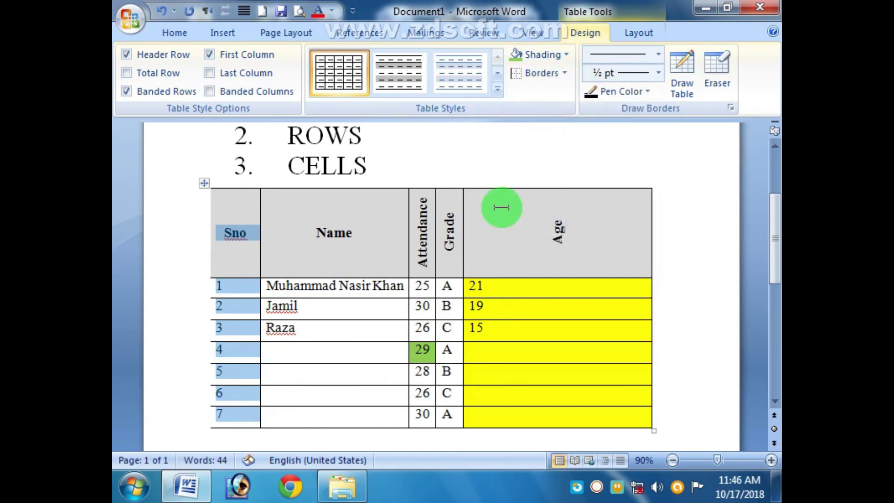
click(376, 256)
Step: Give the Age column a right border
drag(618, 232, 602, 423)
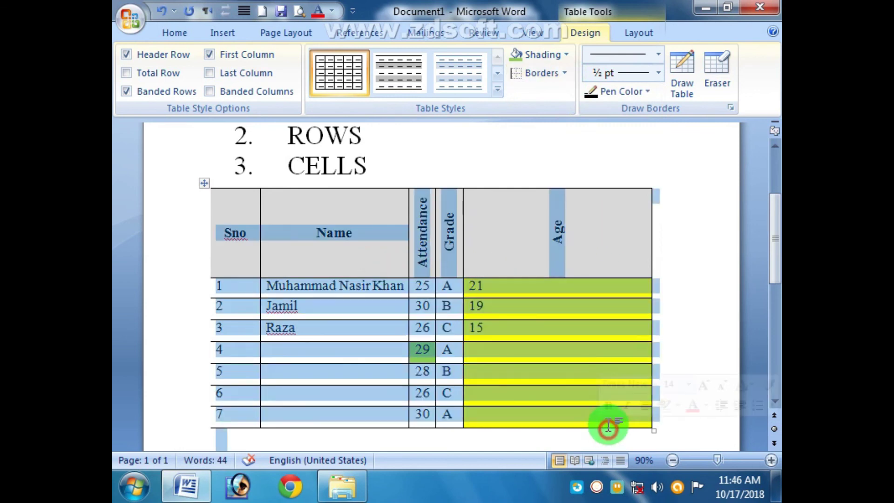
click(600, 239)
drag(599, 240, 591, 408)
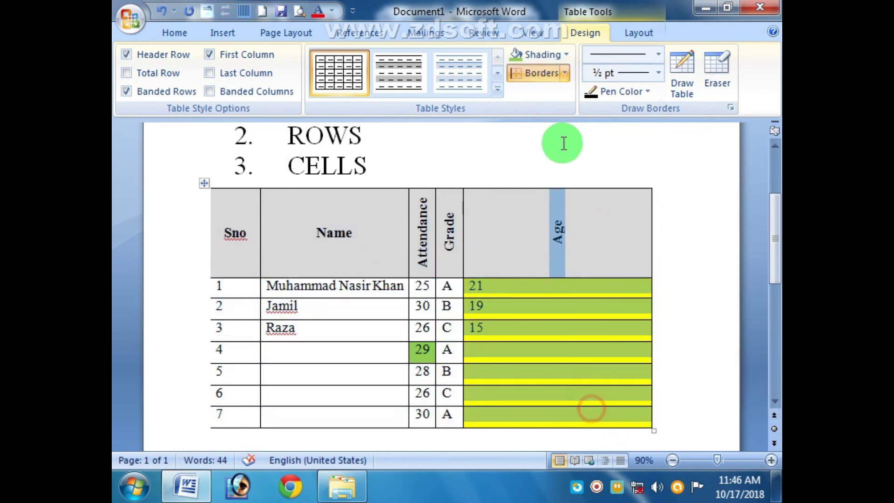
click(565, 74)
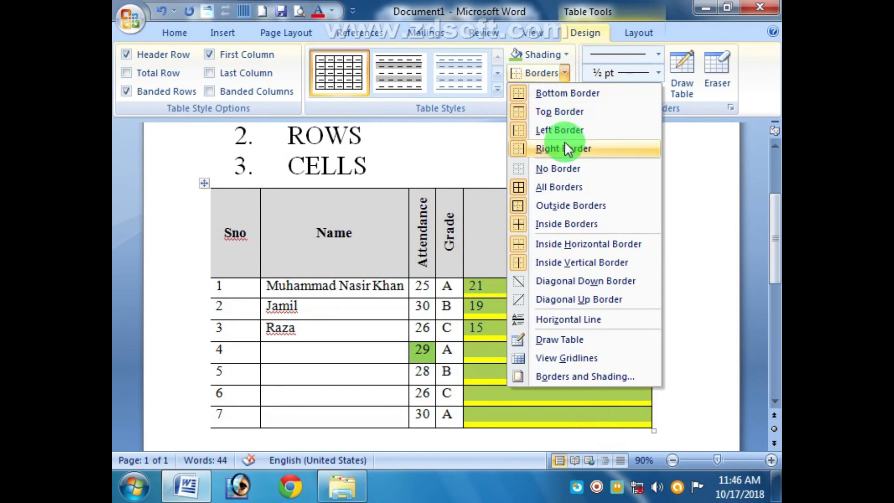
click(564, 148)
click(731, 272)
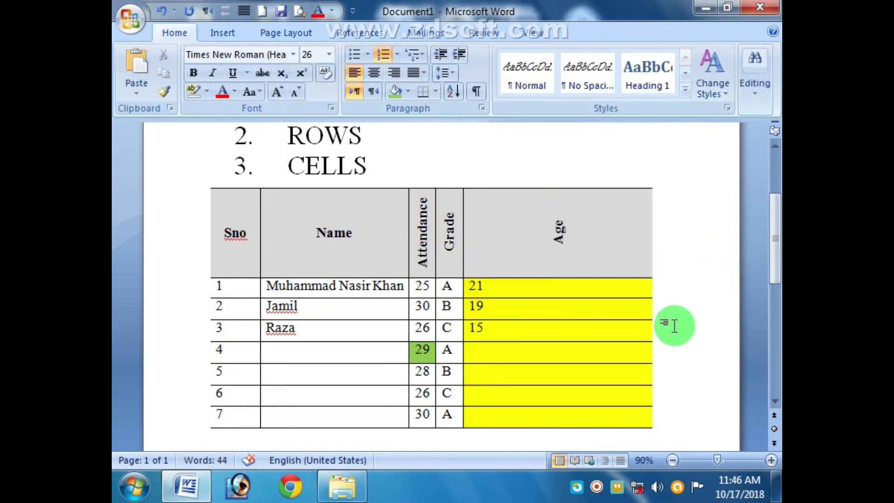
Step: Drag the table's resize handle to stretch the header and student rows much deeper
scroll(666, 315, down, 10)
scroll(629, 294, up, 8)
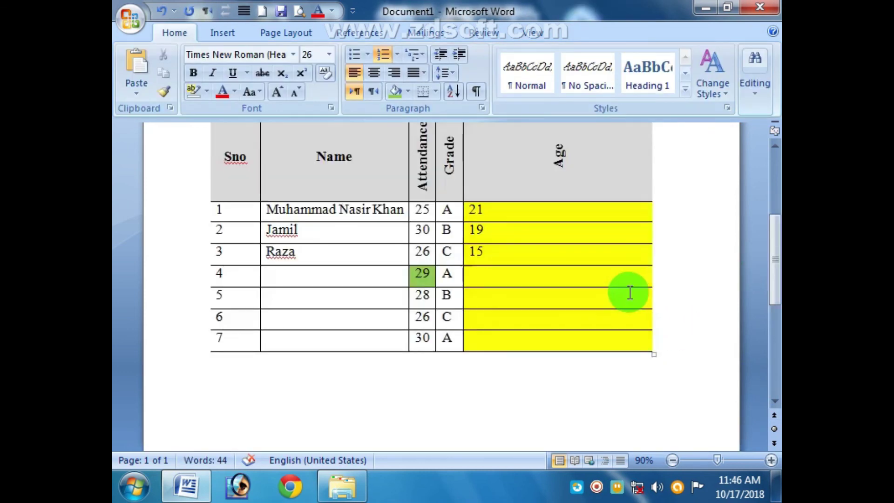
click(652, 356)
drag(651, 356, 630, 401)
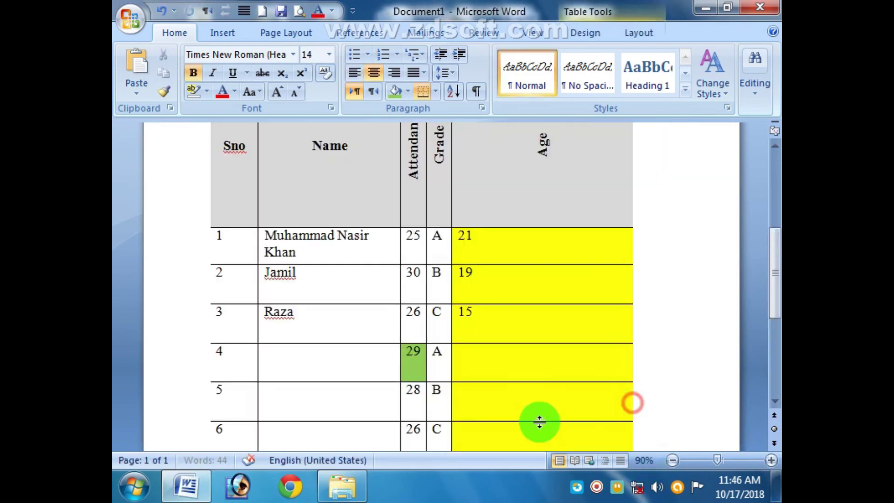
scroll(534, 409, up, 5)
scroll(535, 400, down, 5)
scroll(535, 401, up, 5)
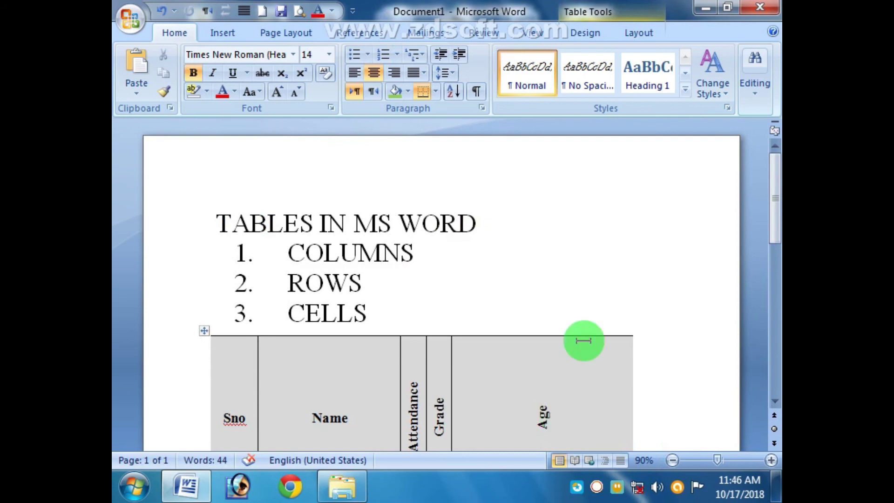
right_click(596, 486)
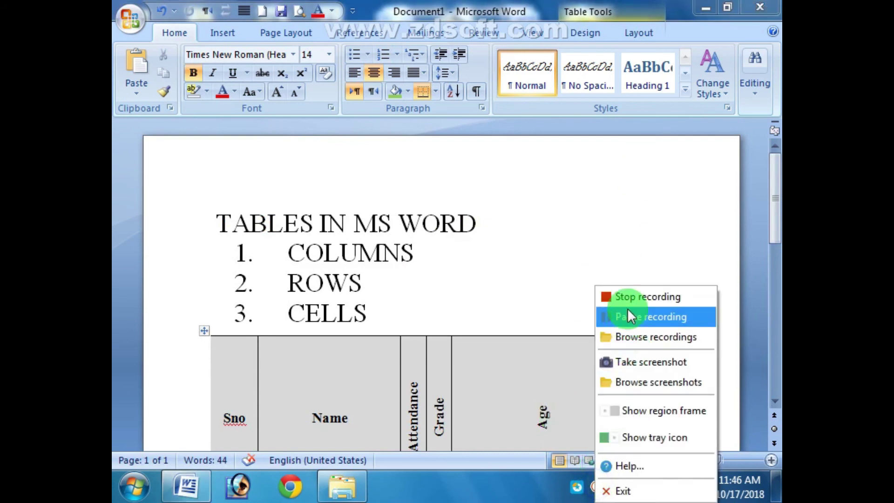